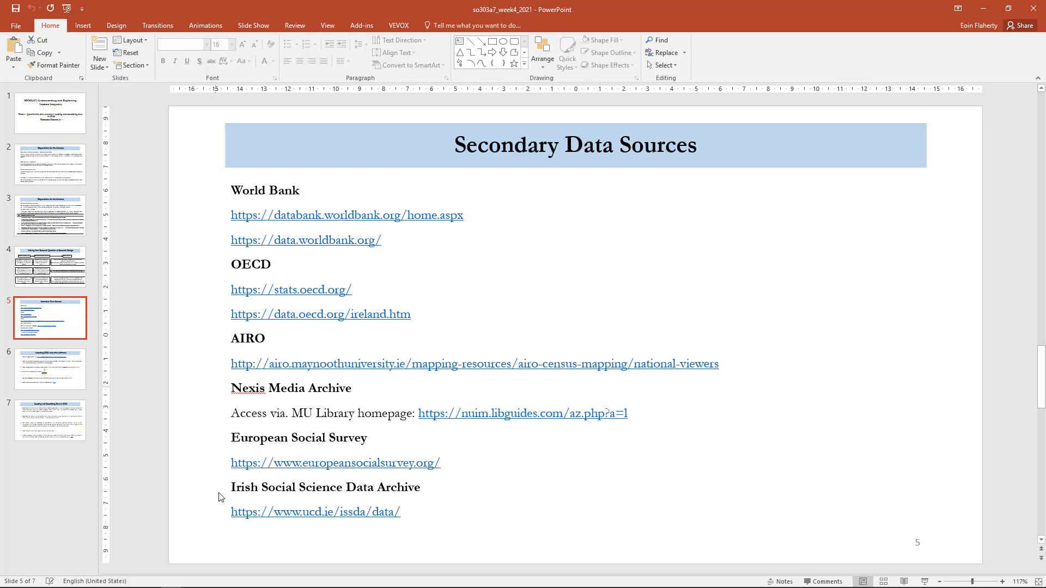
- Switch from PowerPoint to the OECD Data page for Ireland in Chrome
{"action": "mouse_move", "coordinate": [207, 586]}
{"action": "left_click", "coordinate": [131, 581]}
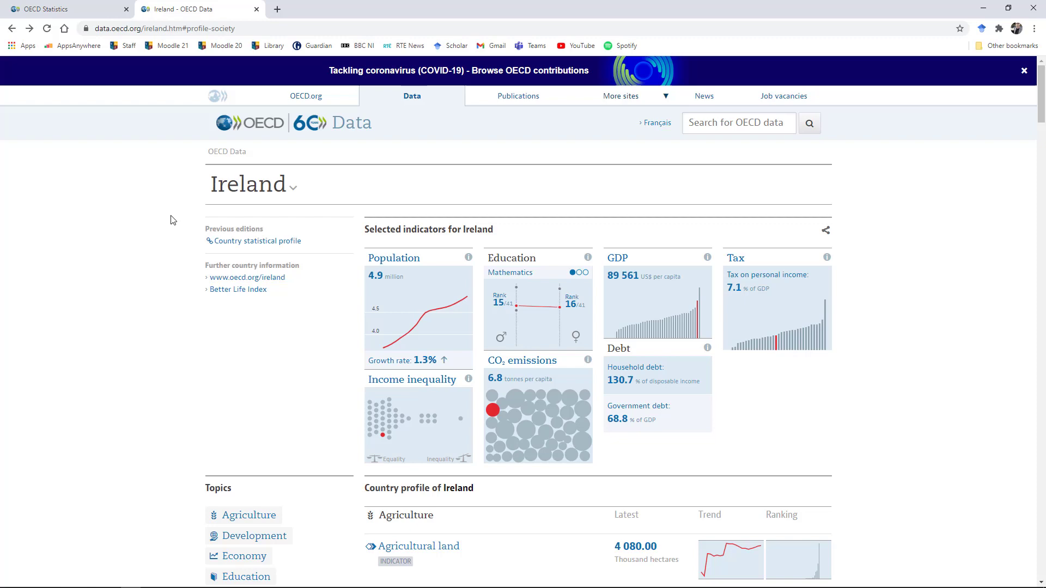
- Open the Denmark 2021/1 country statistical profile, view its data table, then close it
{"action": "left_click", "coordinate": [254, 243]}
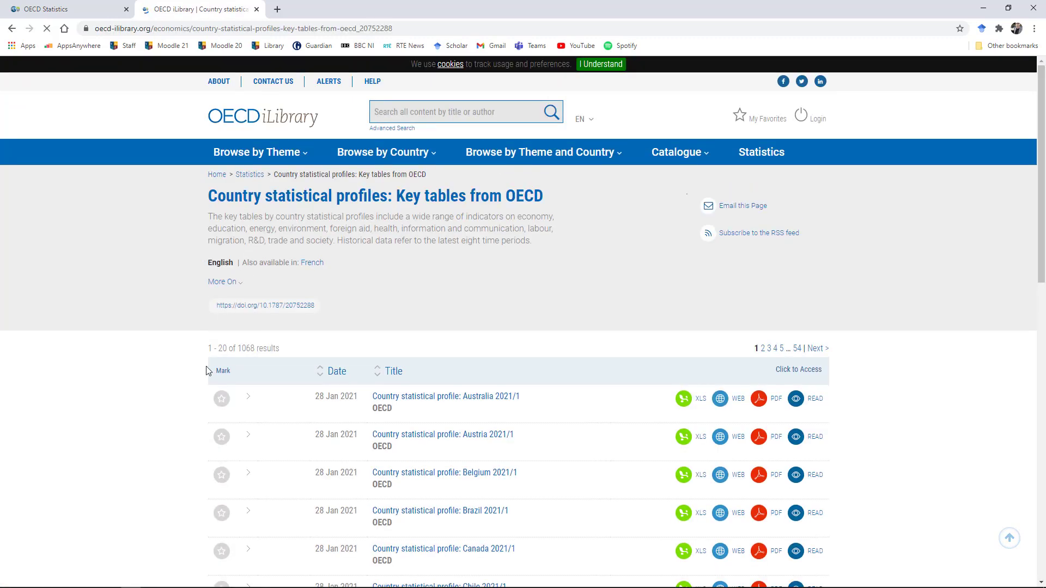
{"action": "scroll", "coordinate": [453, 298], "scroll_direction": "down", "scroll_amount": 4}
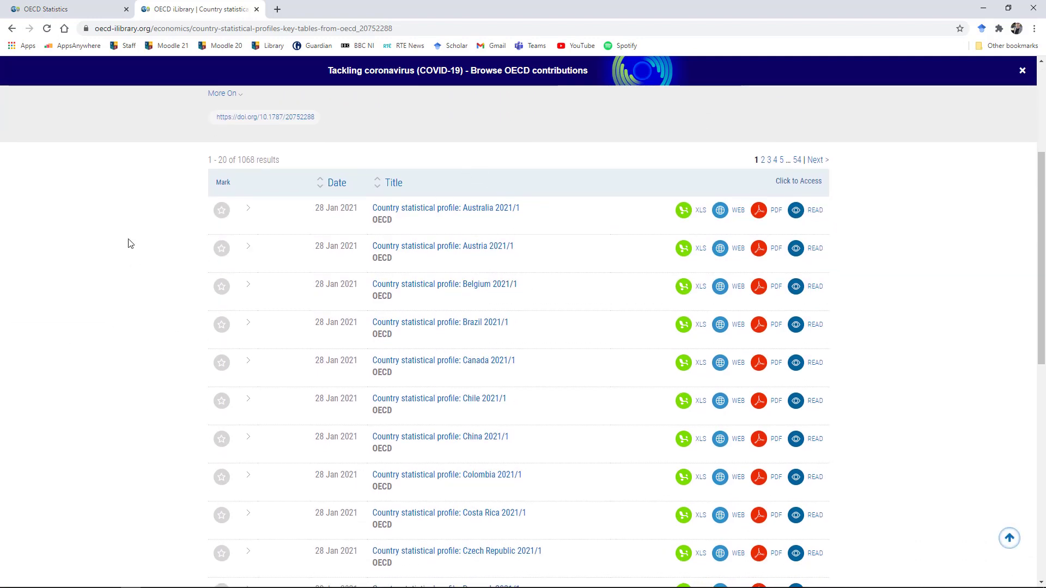
{"action": "scroll", "coordinate": [131, 244], "scroll_direction": "down", "scroll_amount": 3}
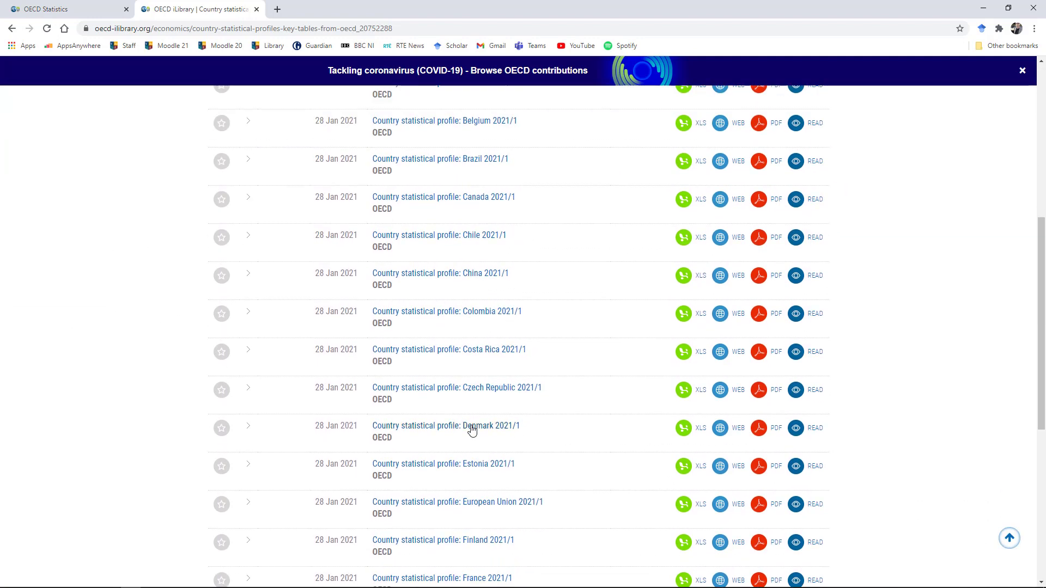
{"action": "left_click", "coordinate": [456, 431]}
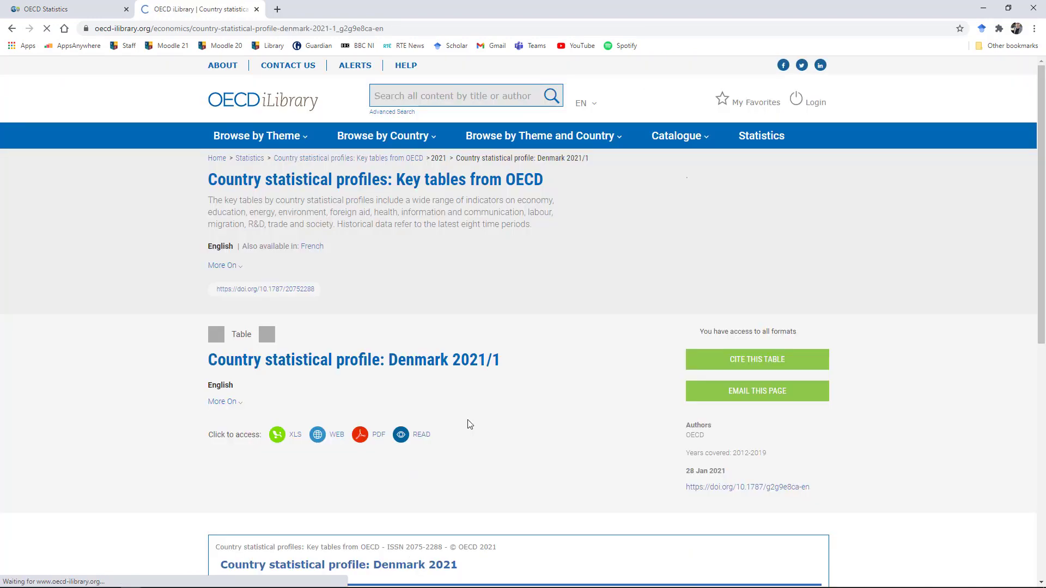
{"action": "scroll", "coordinate": [141, 271], "scroll_direction": "down", "scroll_amount": 3}
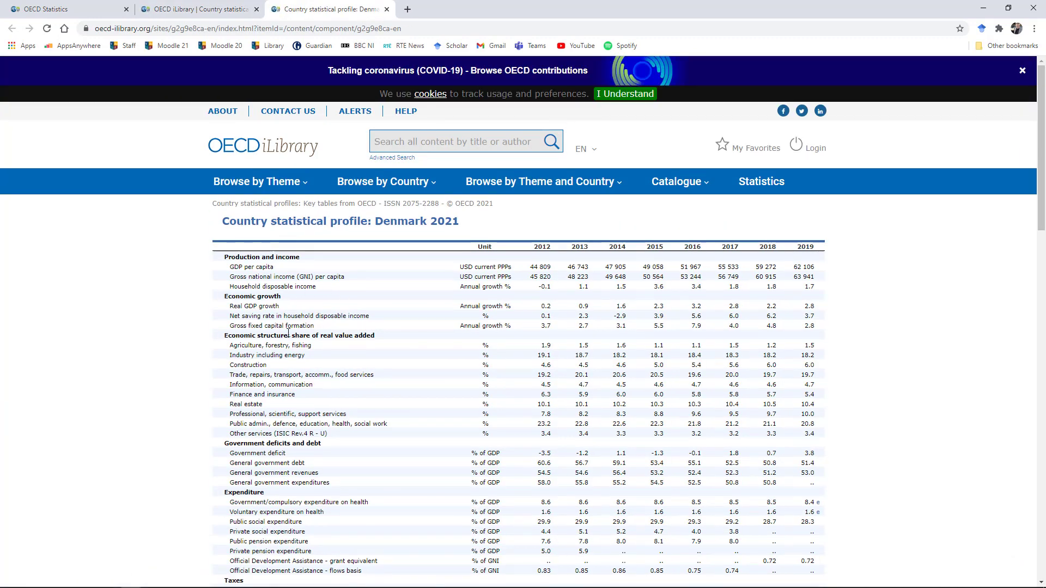
{"action": "left_click", "coordinate": [387, 9]}
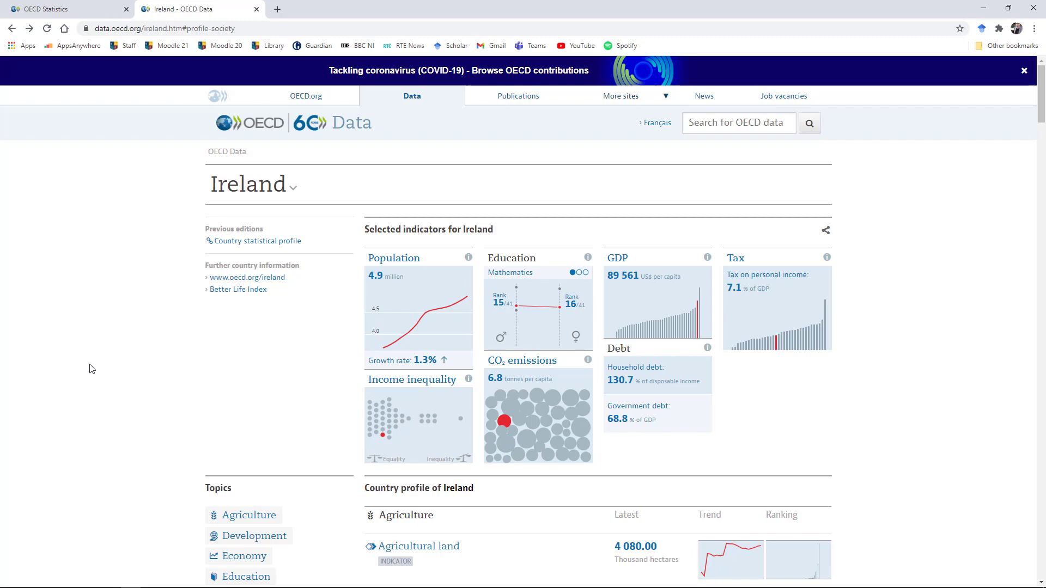
- Jump to Ireland's Society indicators and inspect the fertility rate and social spending charts
{"action": "scroll", "coordinate": [88, 367], "scroll_direction": "down", "scroll_amount": 4}
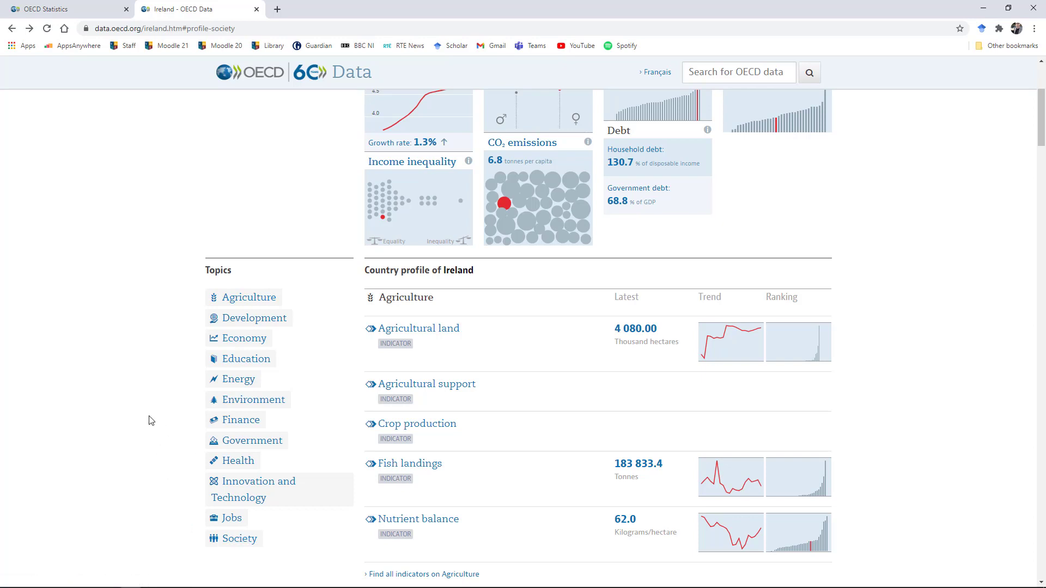
{"action": "scroll", "coordinate": [151, 420], "scroll_direction": "down", "scroll_amount": 1}
{"action": "left_click", "coordinate": [243, 486]}
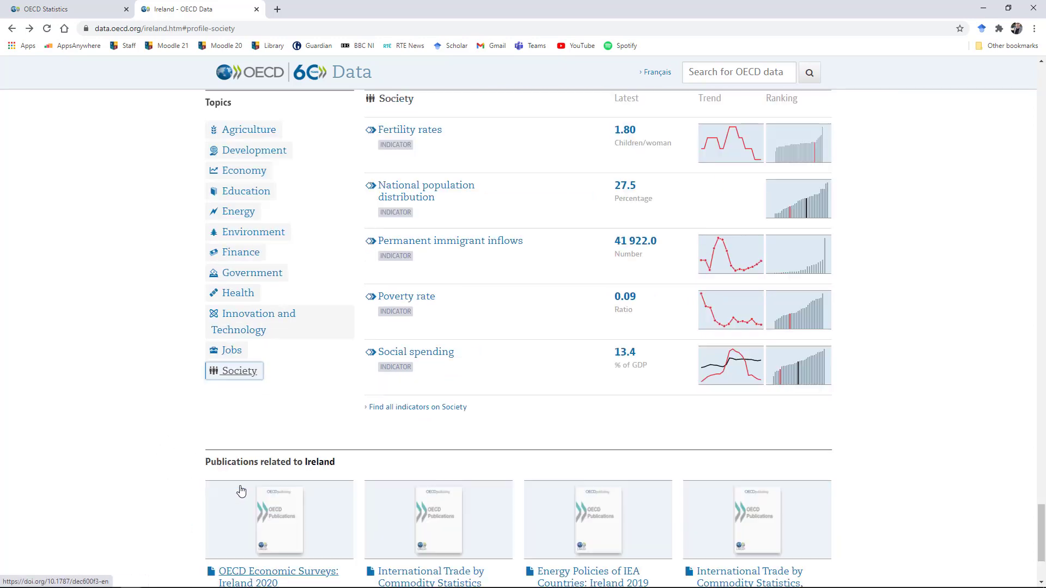
{"action": "scroll", "coordinate": [141, 387], "scroll_direction": "up", "scroll_amount": 1}
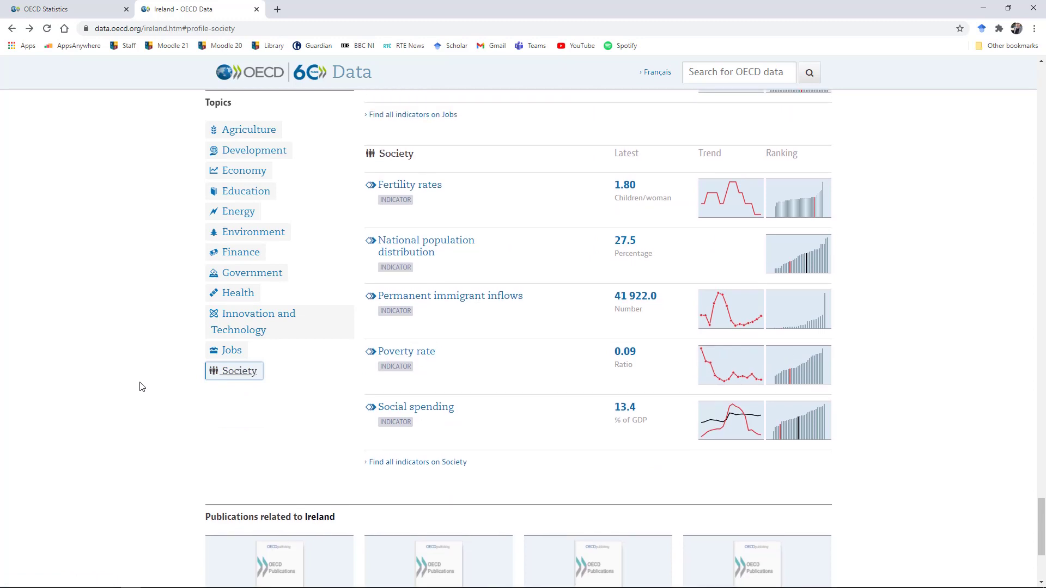
{"action": "scroll", "coordinate": [142, 386], "scroll_direction": "up", "scroll_amount": 1}
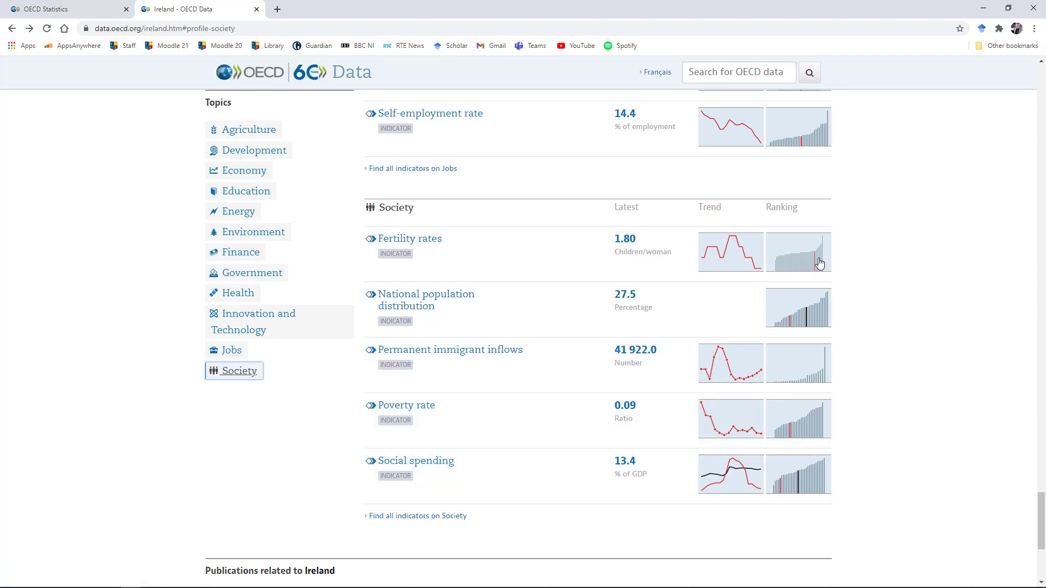
{"action": "mouse_move", "coordinate": [735, 251]}
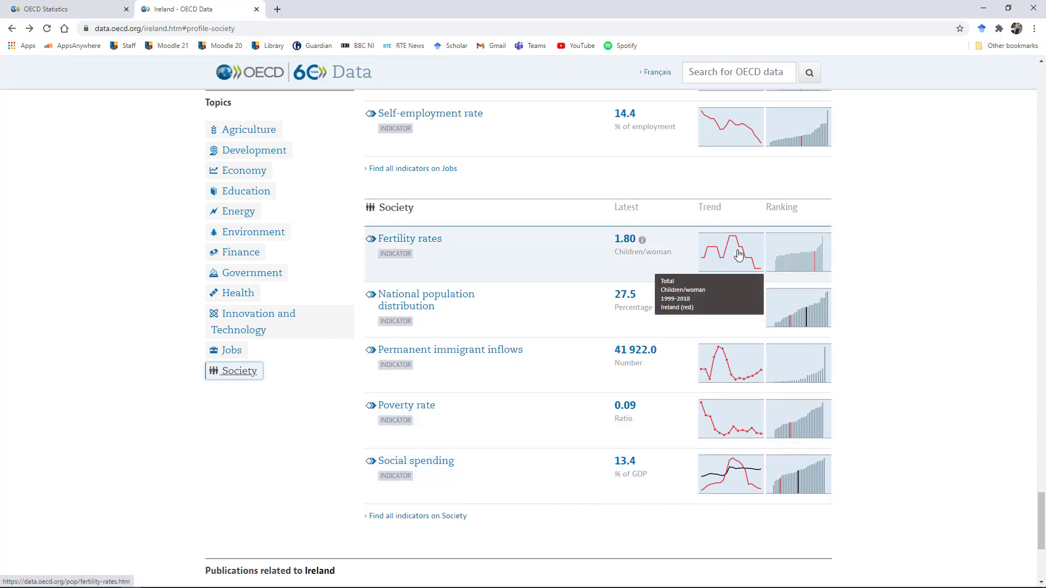
{"action": "mouse_move", "coordinate": [796, 260]}
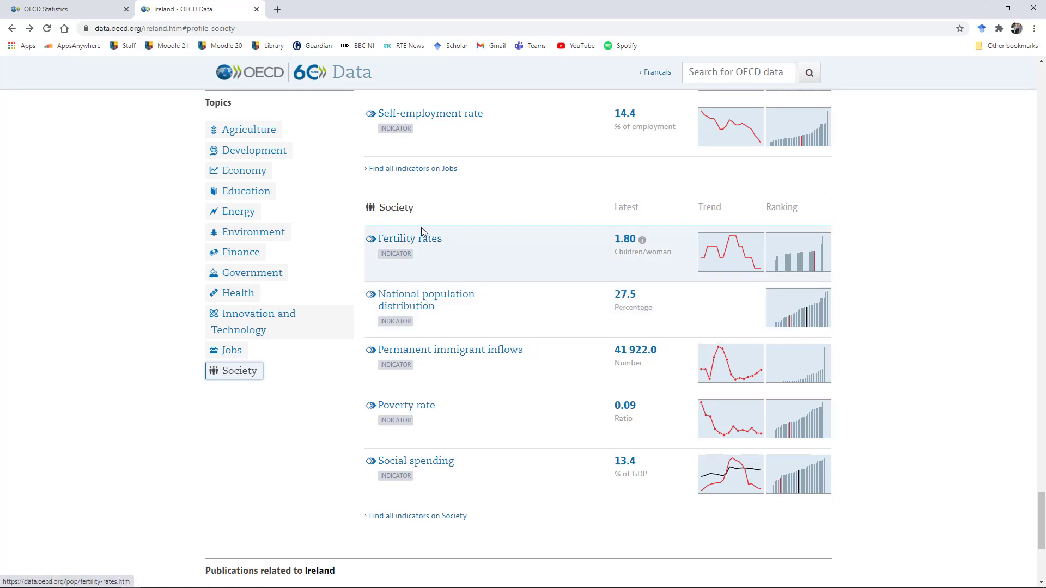
{"action": "mouse_move", "coordinate": [643, 243]}
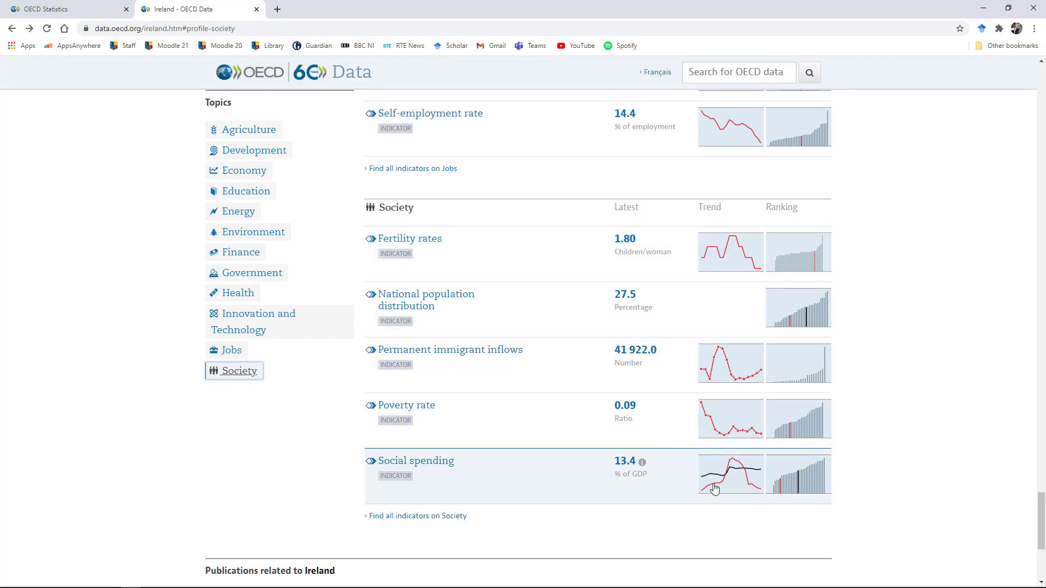
{"action": "mouse_move", "coordinate": [733, 487]}
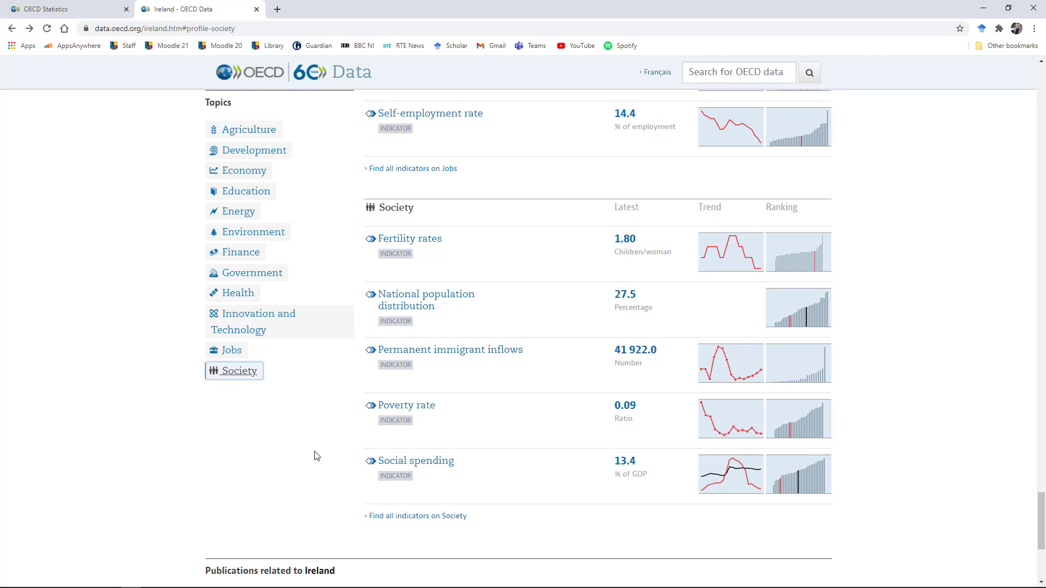
- List all 33 Society indicators and scroll through the results
{"action": "left_click", "coordinate": [415, 518]}
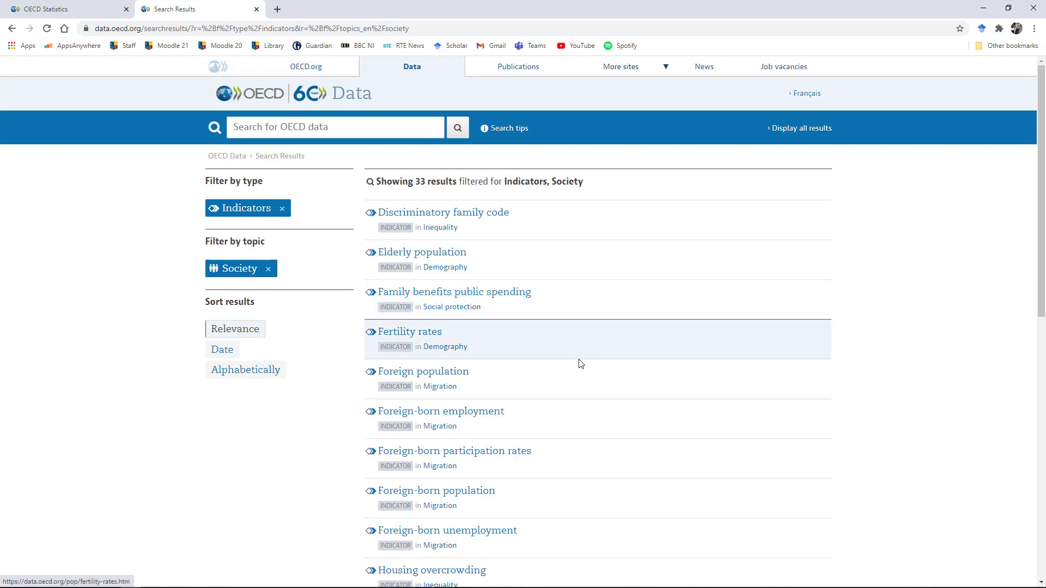
{"action": "scroll", "coordinate": [596, 387], "scroll_direction": "down", "scroll_amount": 2}
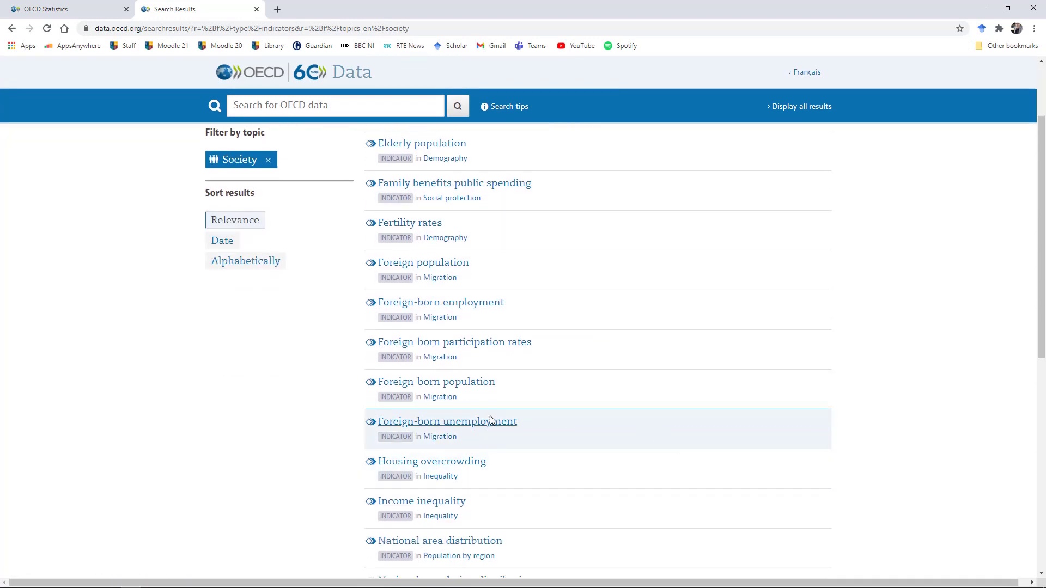
{"action": "scroll", "coordinate": [685, 434], "scroll_direction": "down", "scroll_amount": 1}
{"action": "scroll", "coordinate": [685, 435], "scroll_direction": "down", "scroll_amount": 2}
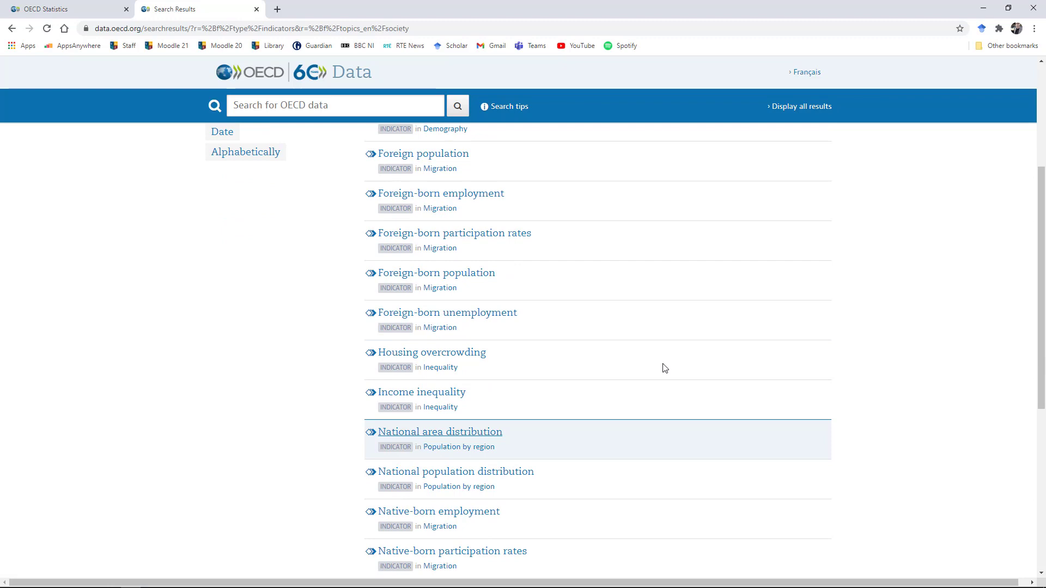
{"action": "scroll", "coordinate": [292, 390], "scroll_direction": "down", "scroll_amount": 4}
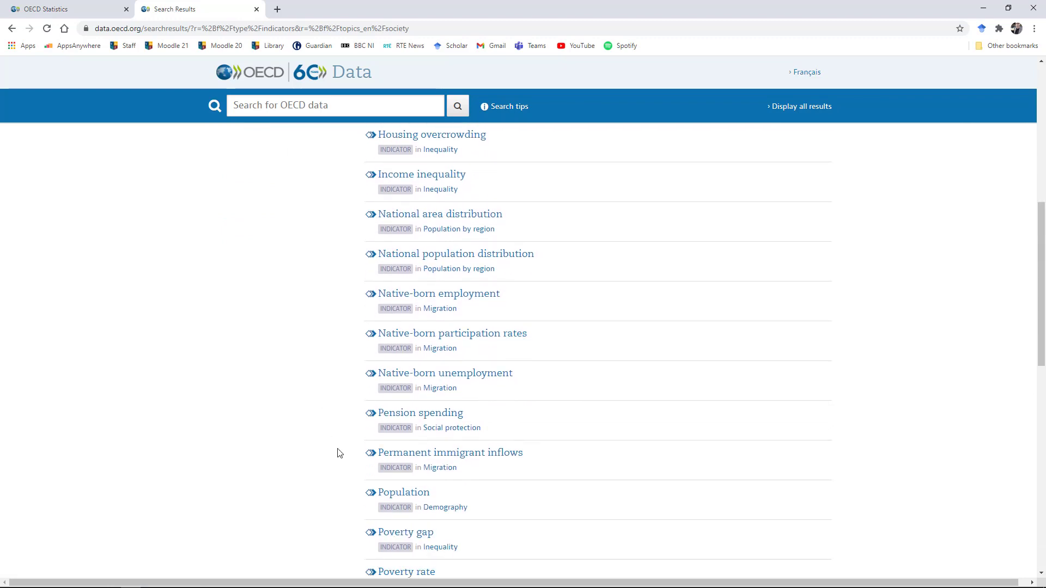
{"action": "scroll", "coordinate": [338, 452], "scroll_direction": "down", "scroll_amount": 3}
{"action": "scroll", "coordinate": [338, 452], "scroll_direction": "up", "scroll_amount": 11}
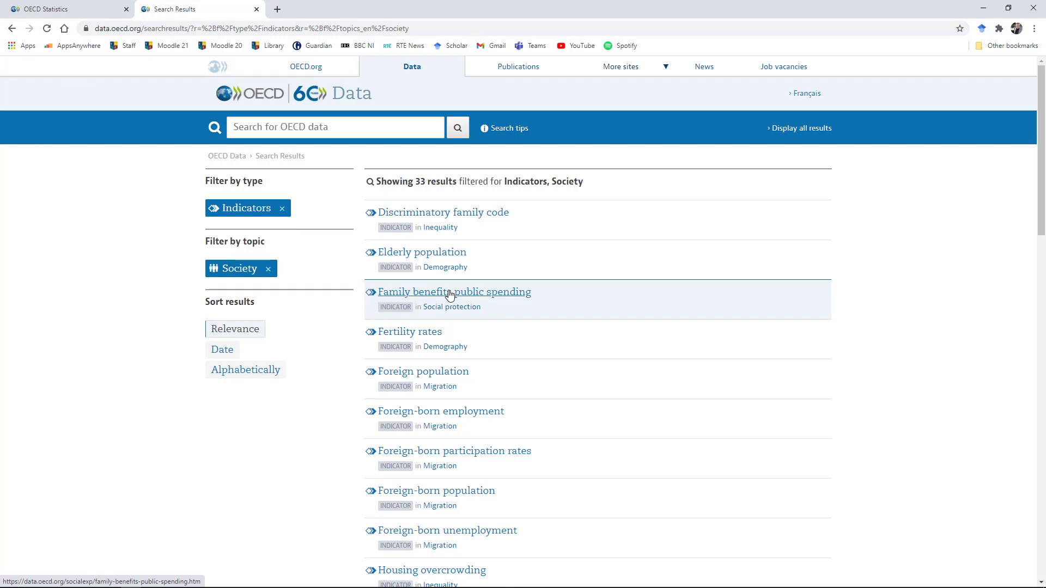
- Open the Family benefits public spending chart and inspect Ireland's highlighted line for 2000–2019
{"action": "left_click", "coordinate": [452, 297]}
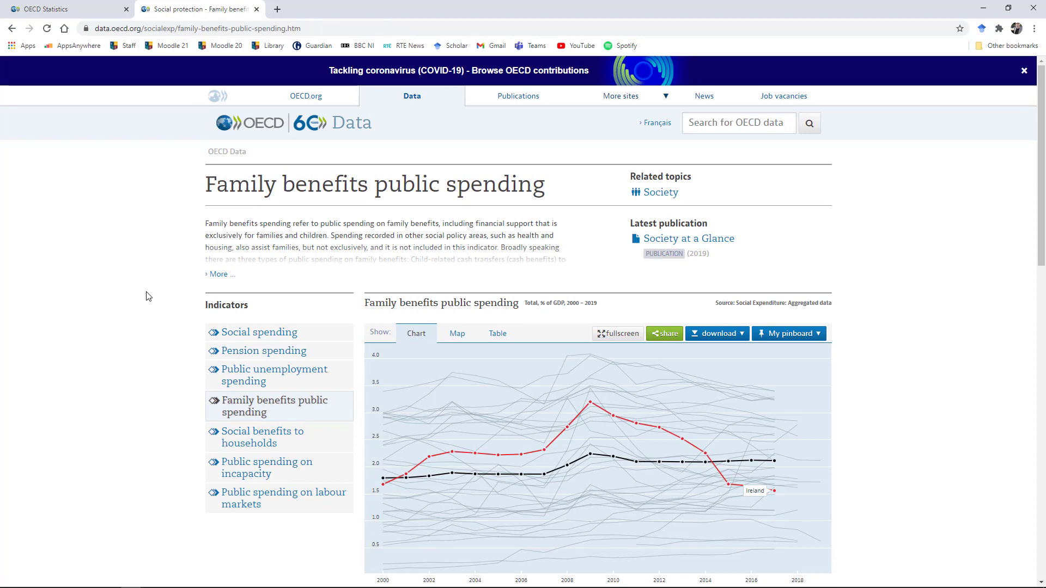
{"action": "scroll", "coordinate": [148, 297], "scroll_direction": "down", "scroll_amount": 2}
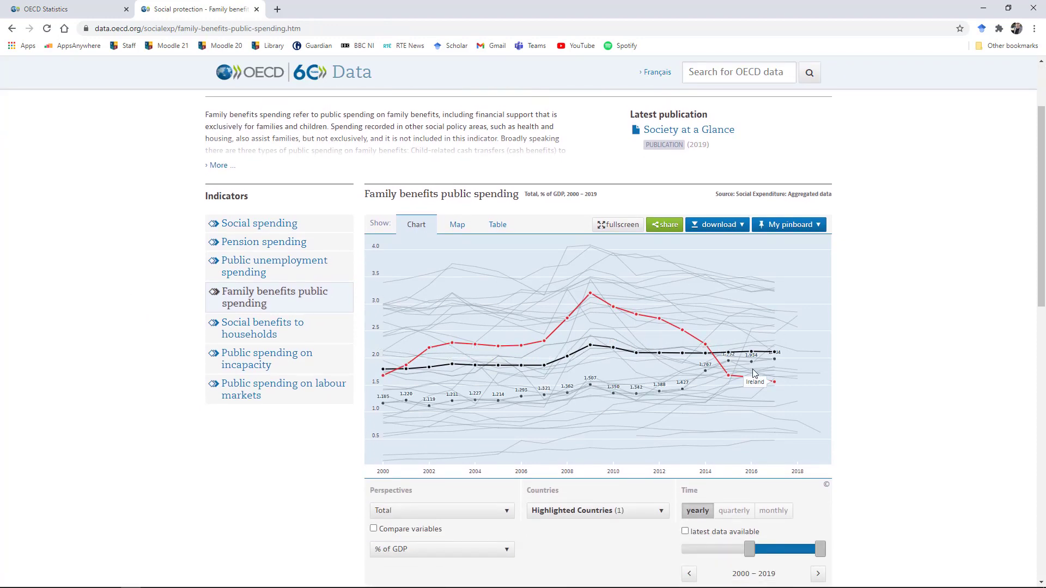
{"action": "mouse_move", "coordinate": [772, 383]}
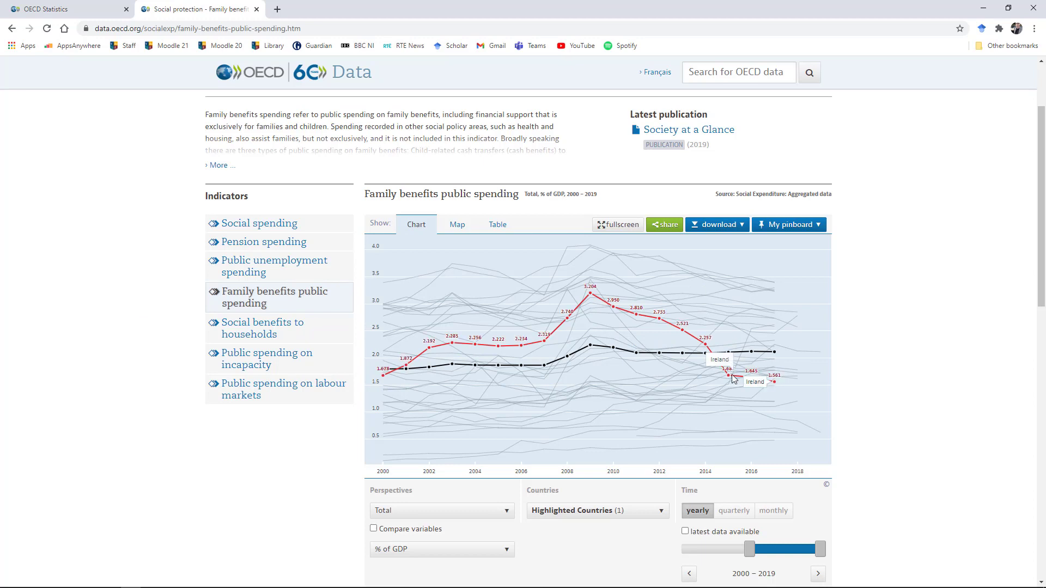
{"action": "mouse_move", "coordinate": [730, 378]}
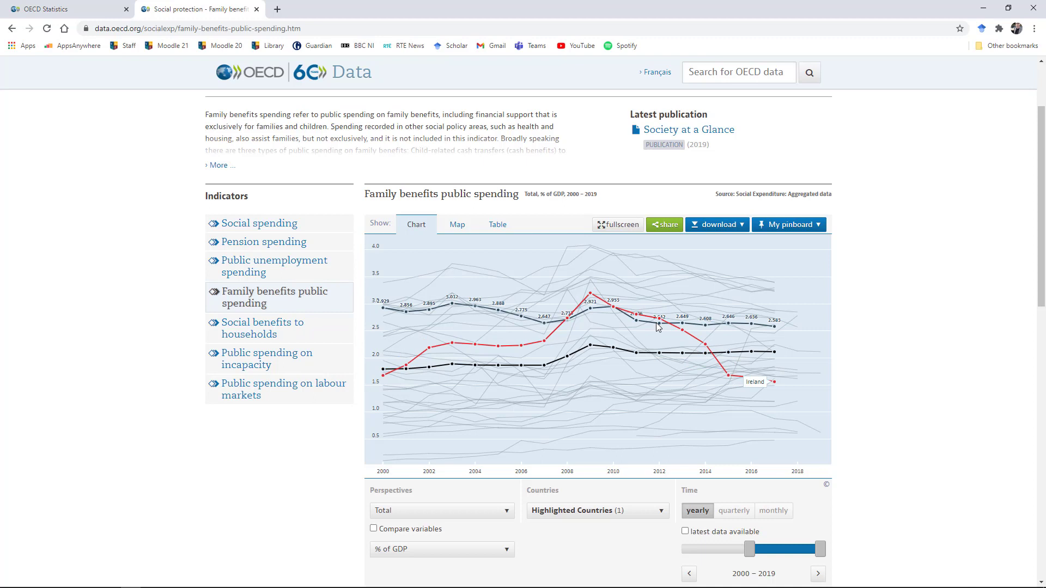
{"action": "mouse_move", "coordinate": [660, 323]}
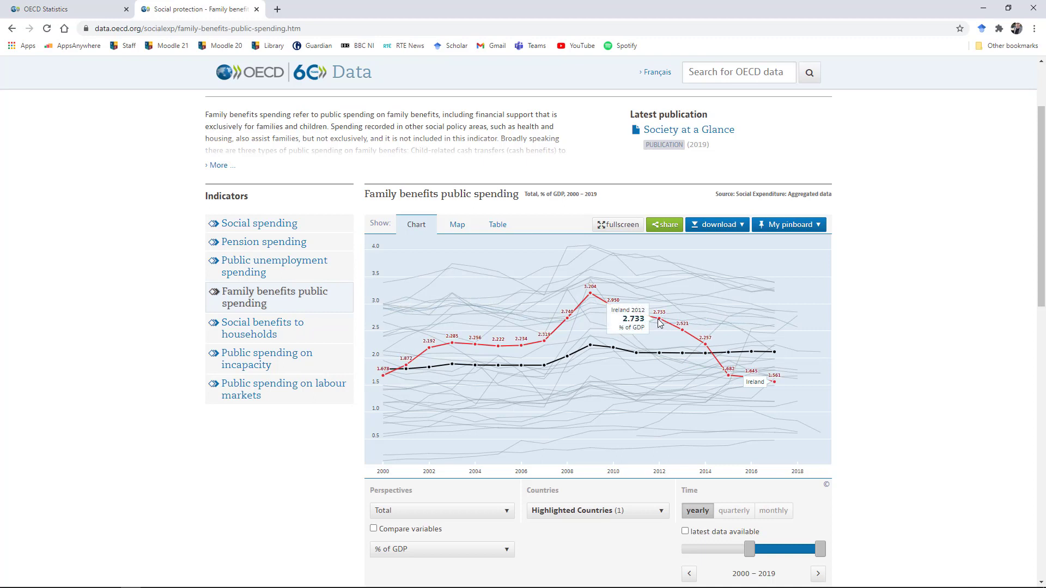
{"action": "scroll", "coordinate": [122, 330], "scroll_direction": "down", "scroll_amount": 1}
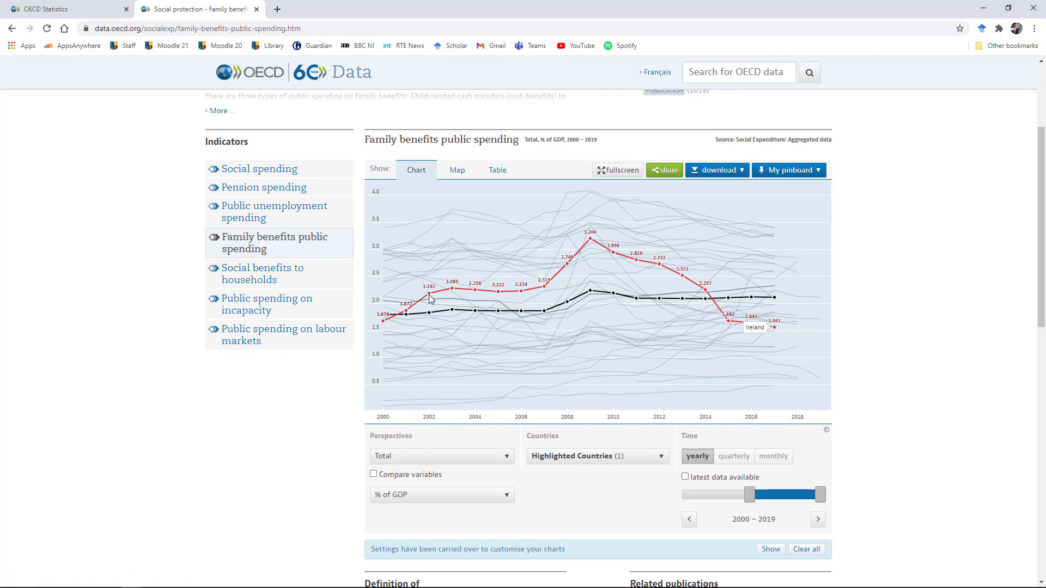
{"action": "mouse_move", "coordinate": [430, 299]}
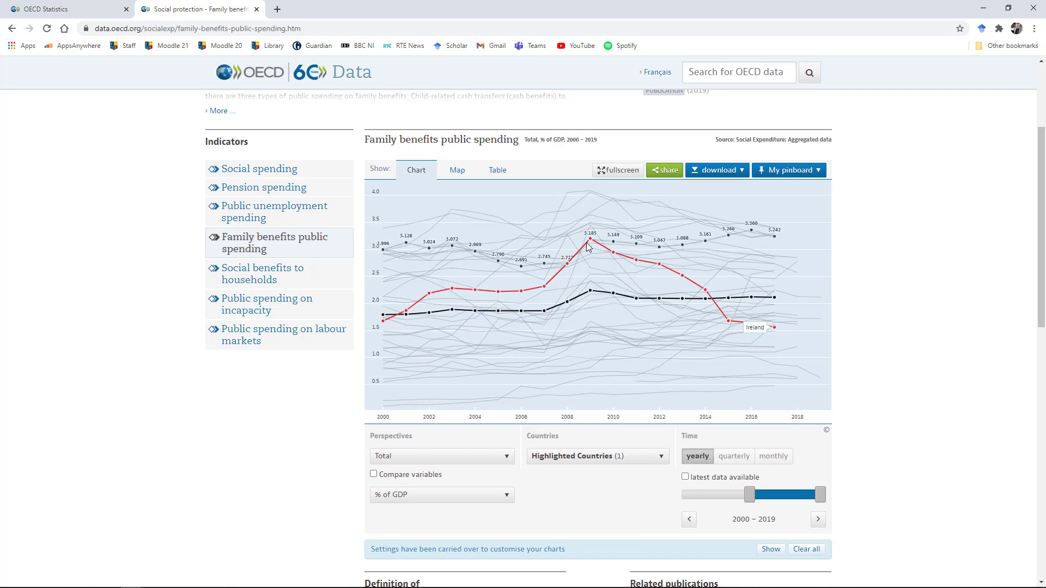
{"action": "mouse_move", "coordinate": [591, 192]}
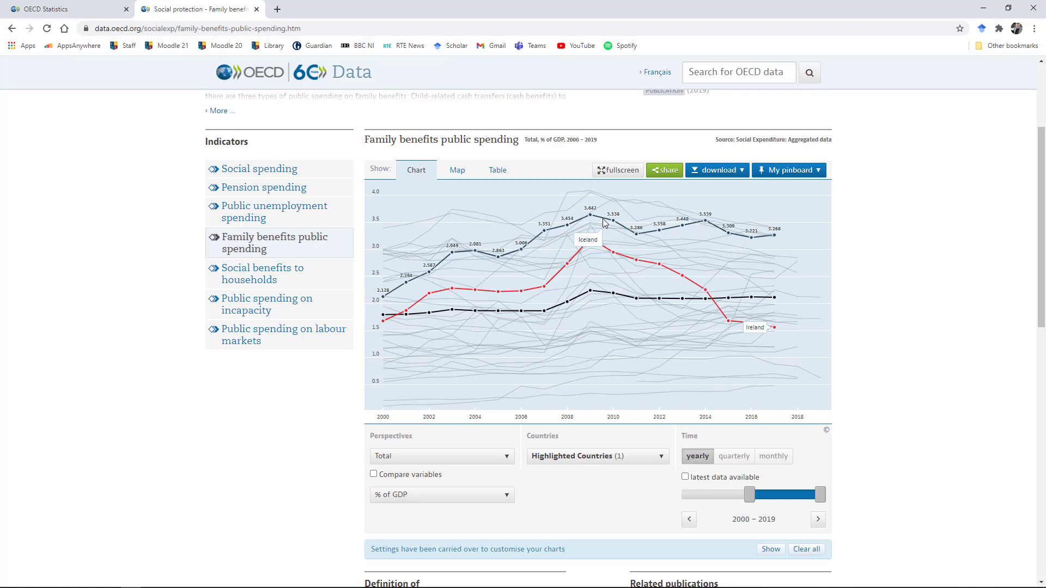
{"action": "scroll", "coordinate": [888, 321], "scroll_direction": "down", "scroll_amount": 2}
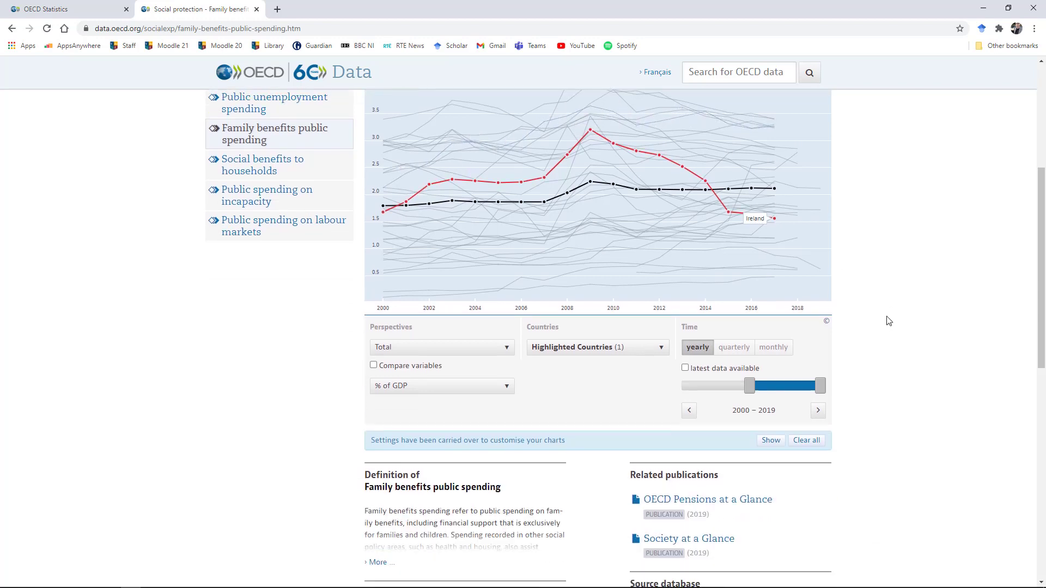
{"action": "scroll", "coordinate": [489, 408], "scroll_direction": "up", "scroll_amount": 1}
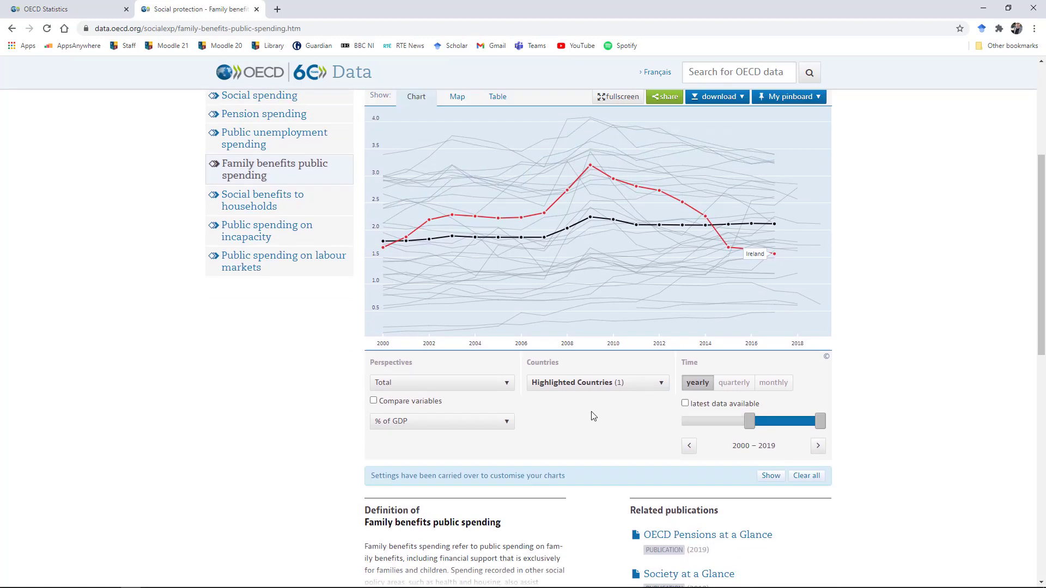
- Set the comparison background to European Union countries, with Ireland still highlighted
{"action": "left_click", "coordinate": [662, 403]}
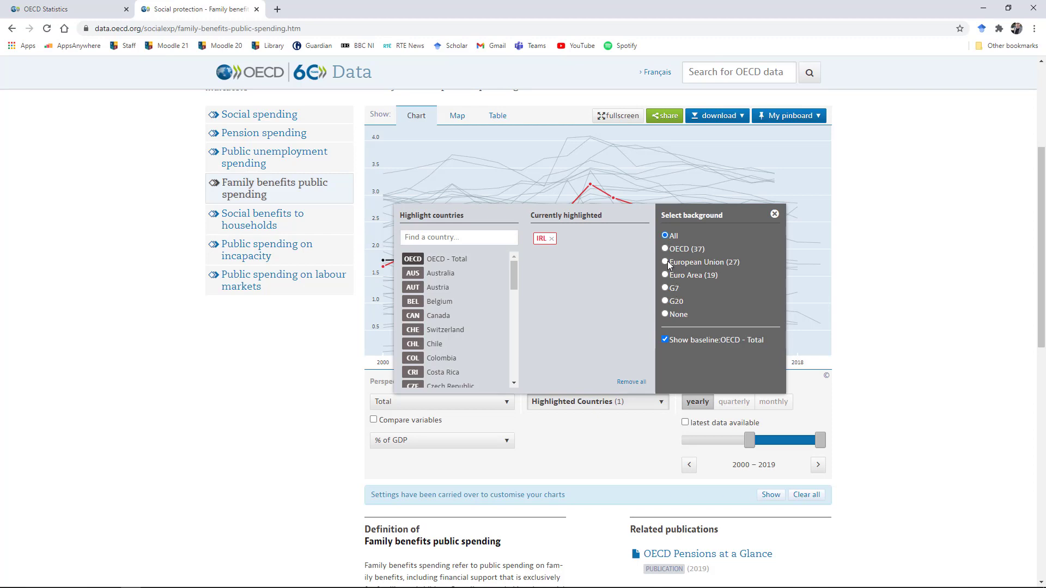
{"action": "left_click", "coordinate": [774, 214]}
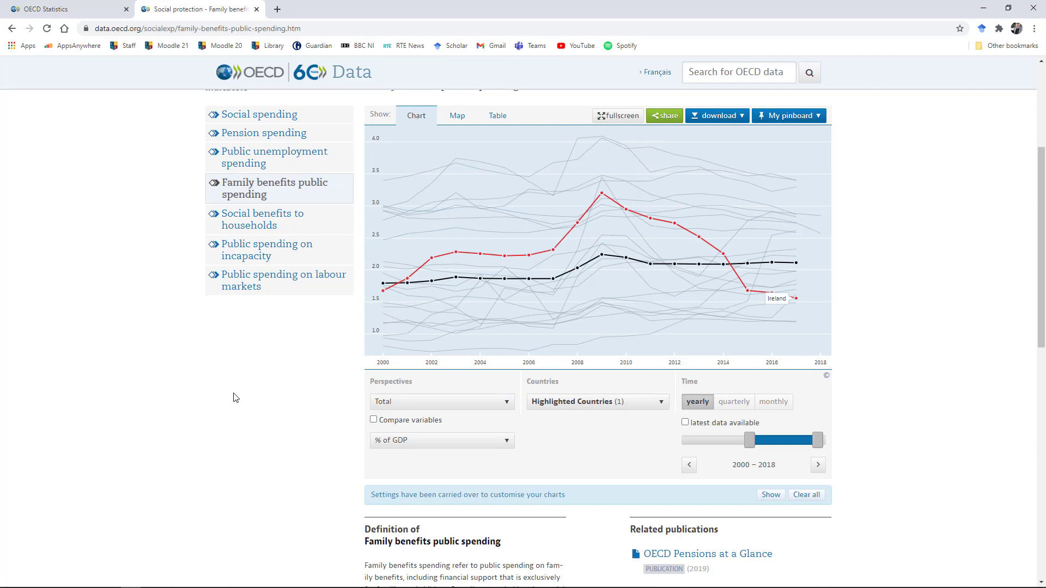
{"action": "scroll", "coordinate": [258, 397], "scroll_direction": "down", "scroll_amount": 2}
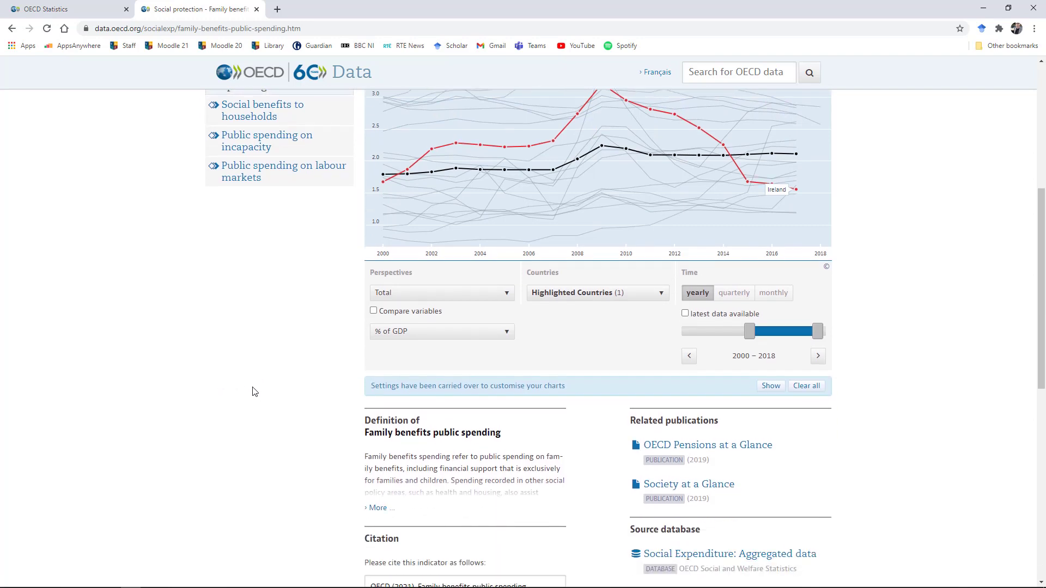
{"action": "scroll", "coordinate": [253, 391], "scroll_direction": "up", "scroll_amount": 2}
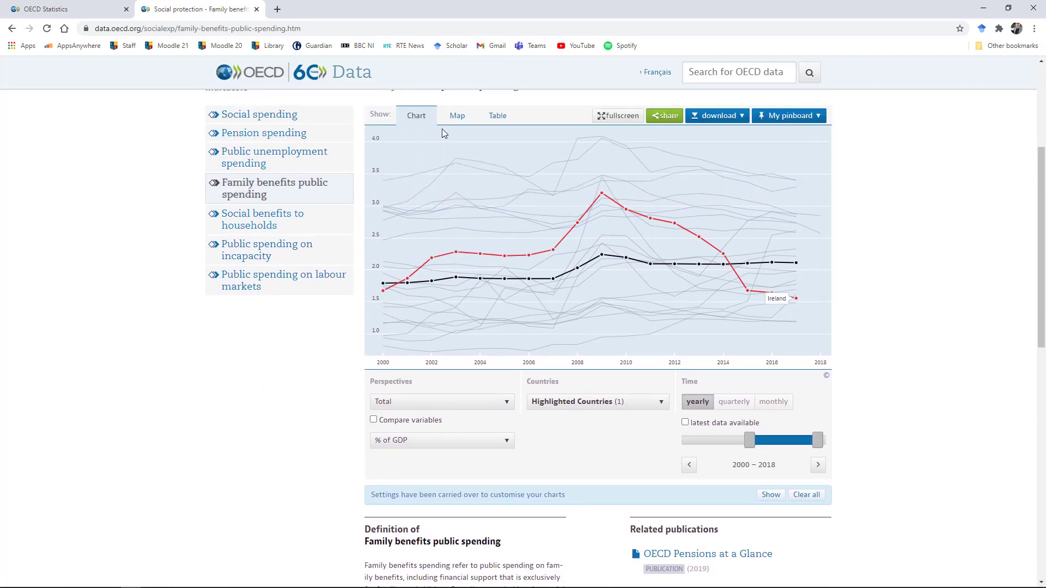
{"action": "scroll", "coordinate": [458, 126], "scroll_direction": "up", "scroll_amount": 1}
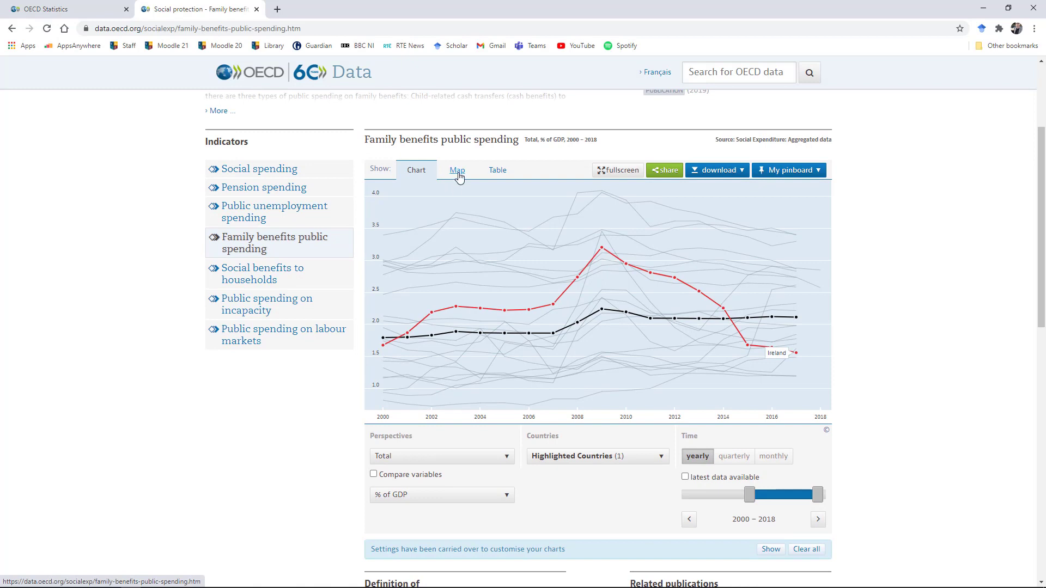
- Switch to map view, then to a country-by-year table, and bring up the download options
{"action": "left_click", "coordinate": [458, 174]}
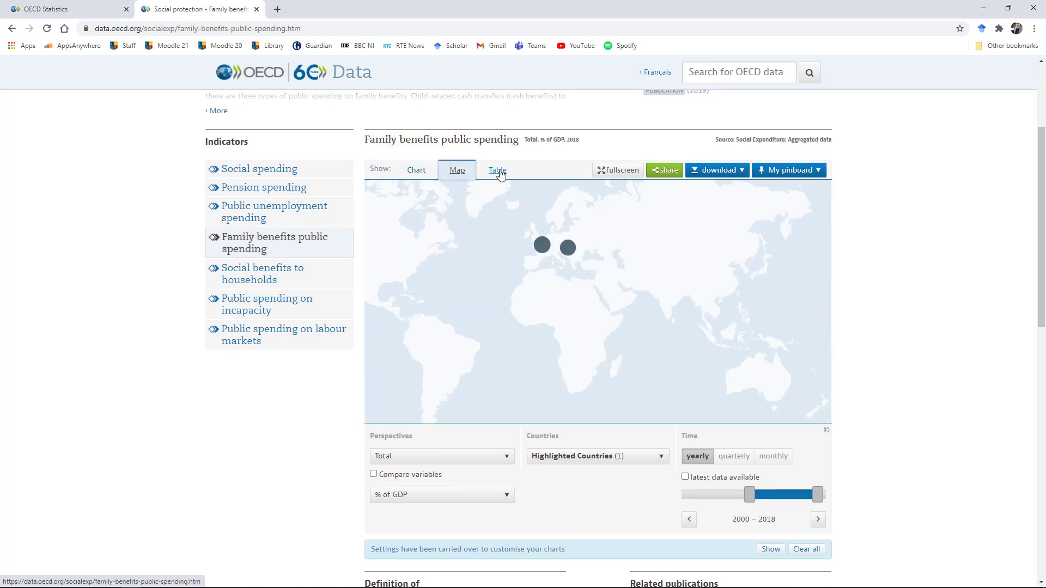
{"action": "left_click", "coordinate": [498, 171]}
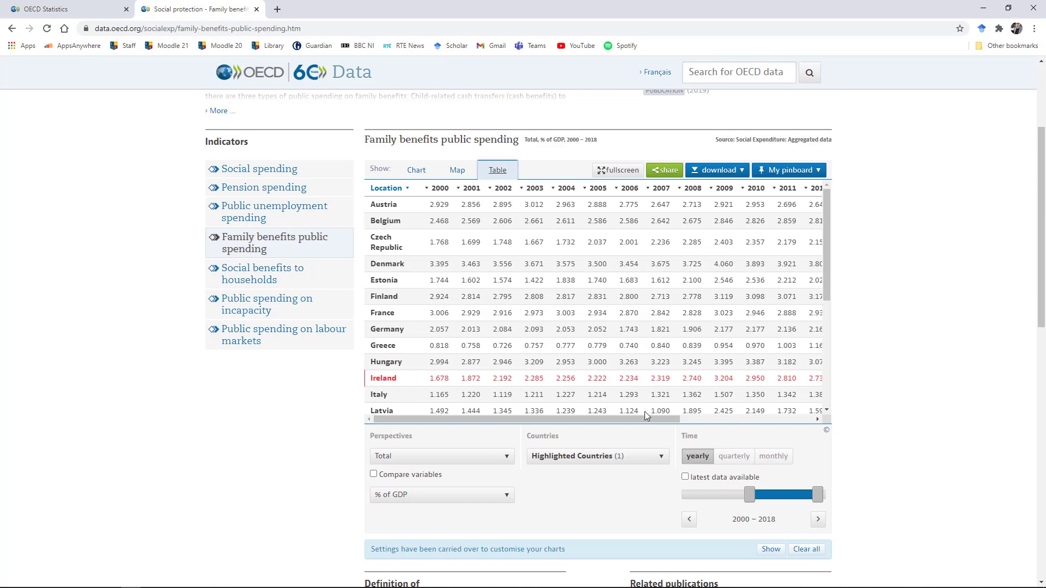
{"action": "mouse_move", "coordinate": [646, 420]}
{"action": "left_mouse_down"}
{"action": "mouse_move", "coordinate": [799, 414]}
{"action": "mouse_move", "coordinate": [636, 413]}
{"action": "left_mouse_up"}
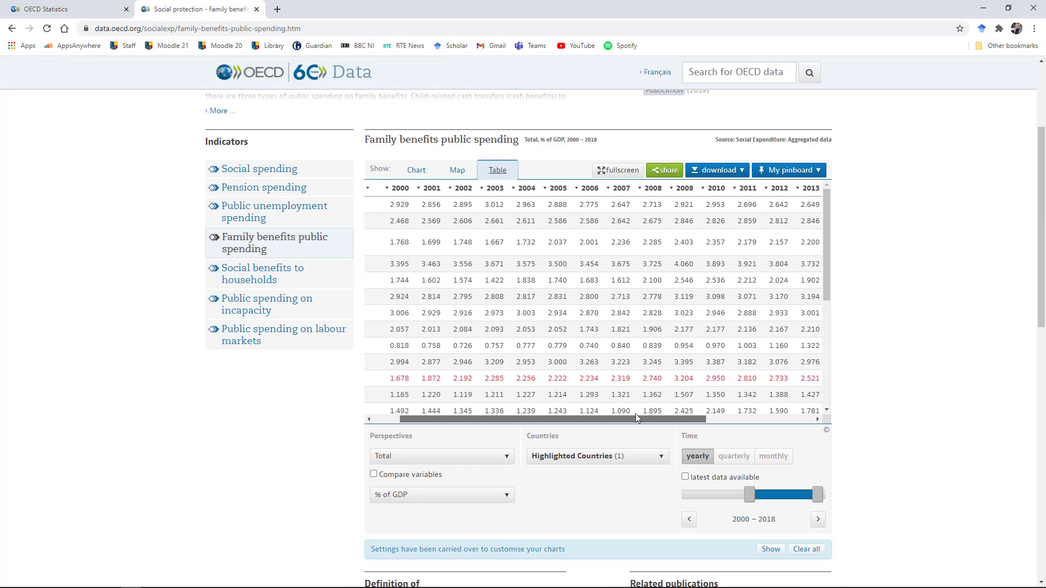
{"action": "left_click", "coordinate": [742, 170]}
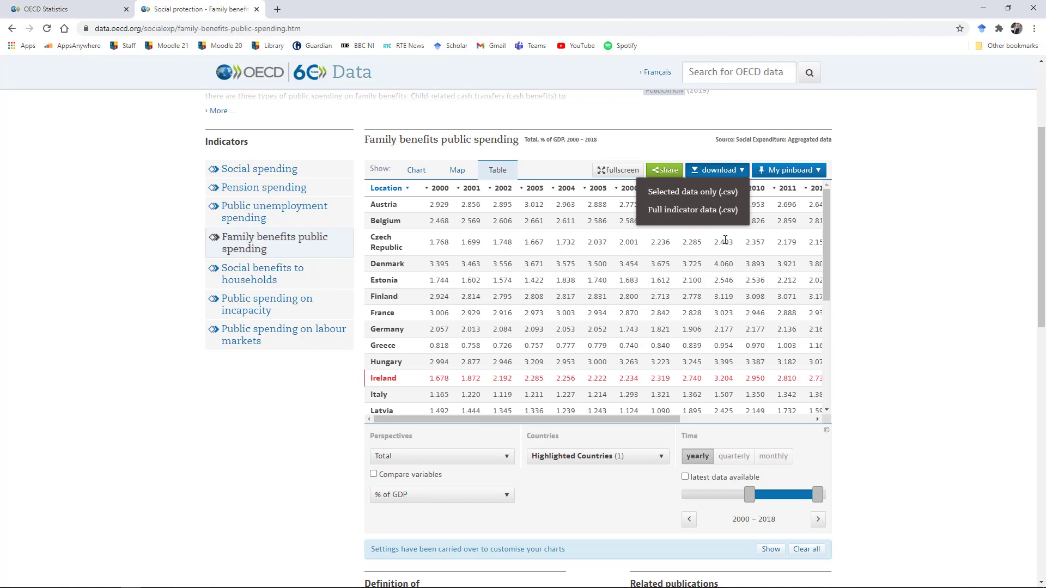
- Download the selected data only as a CSV file
{"action": "left_click", "coordinate": [690, 194]}
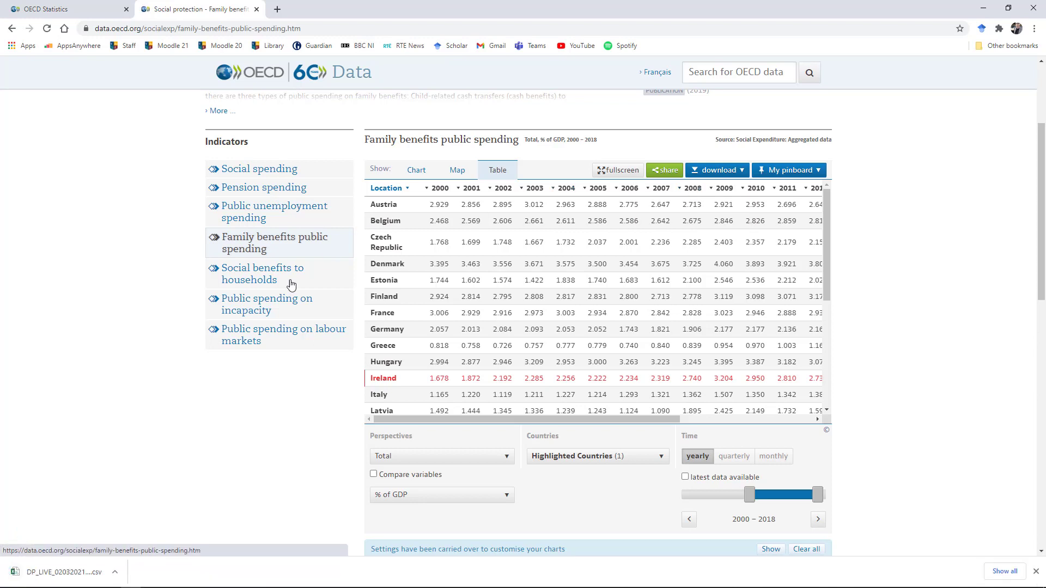
- Open the DP_LIVE CSV in Excel, widen the LOCATION column, select the IRL rows, then minimise Excel
{"action": "left_click", "coordinate": [73, 568]}
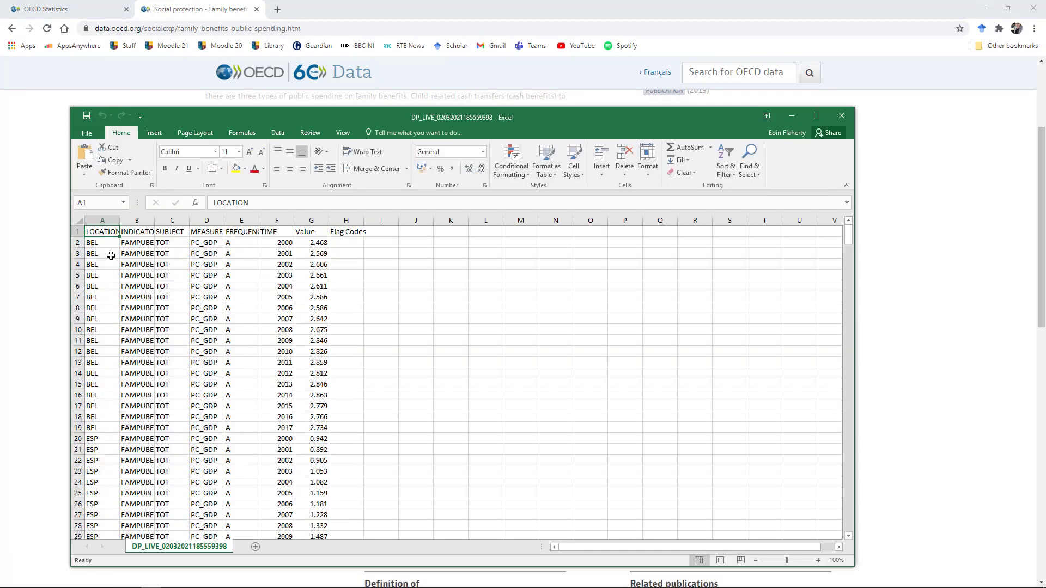
{"action": "left_click_drag", "start_coordinate": [121, 220], "coordinate": [158, 220]}
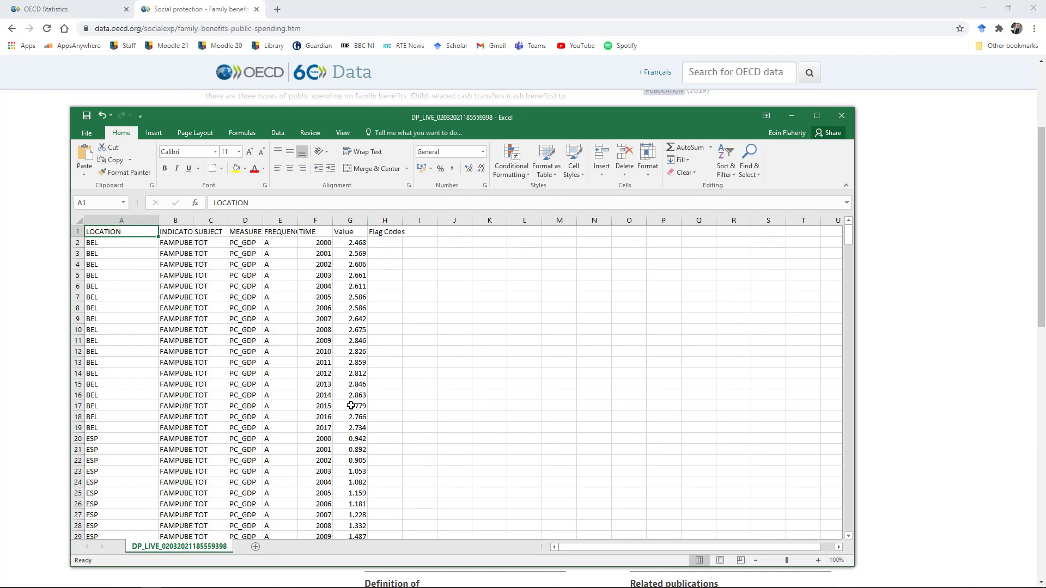
{"action": "scroll", "coordinate": [348, 405], "scroll_direction": "down", "scroll_amount": 8}
{"action": "scroll", "coordinate": [348, 405], "scroll_direction": "down", "scroll_amount": 15}
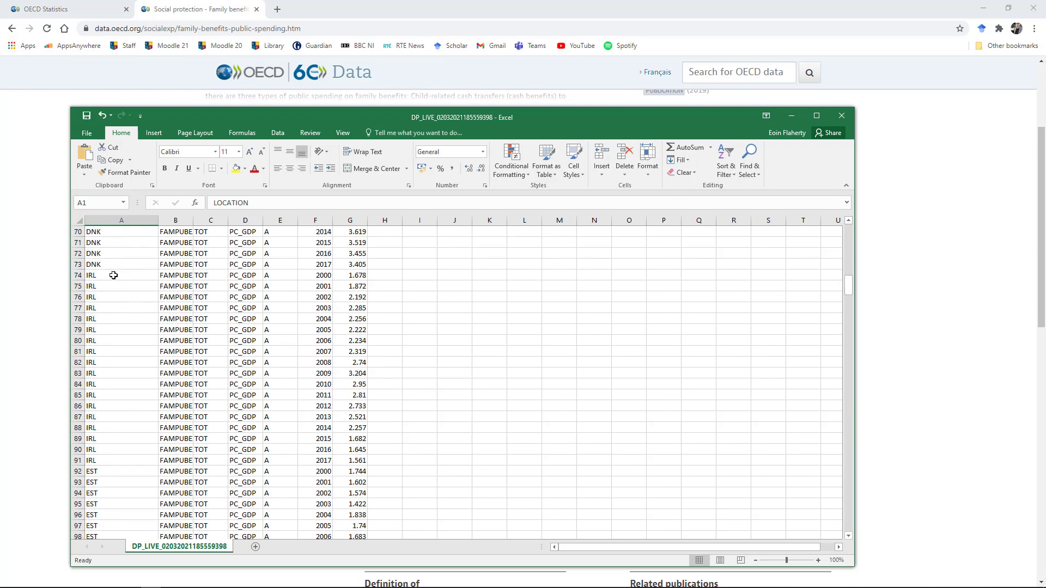
{"action": "left_click_drag", "start_coordinate": [119, 276], "coordinate": [133, 461]}
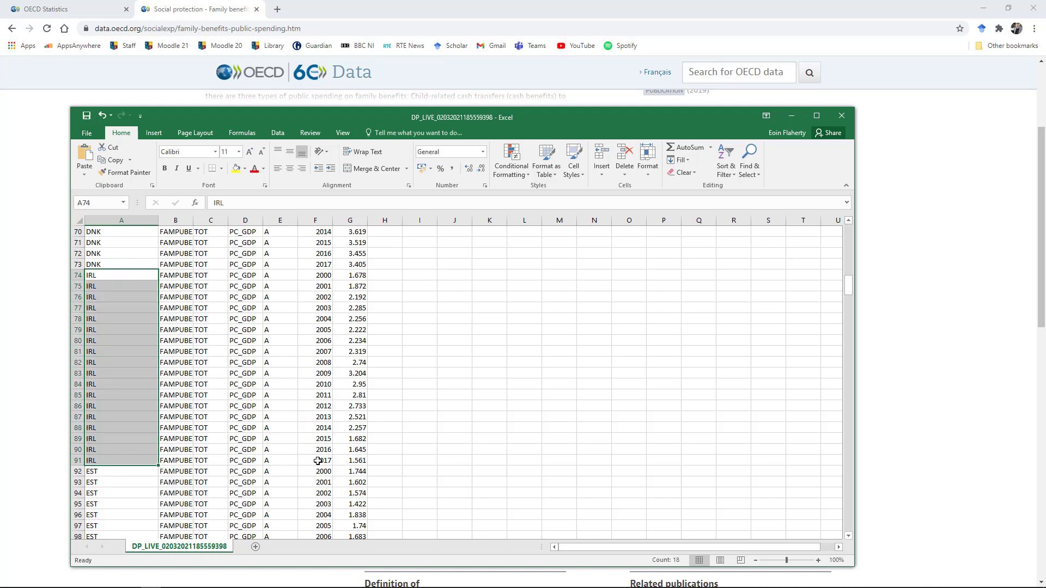
{"action": "left_click", "coordinate": [796, 115]}
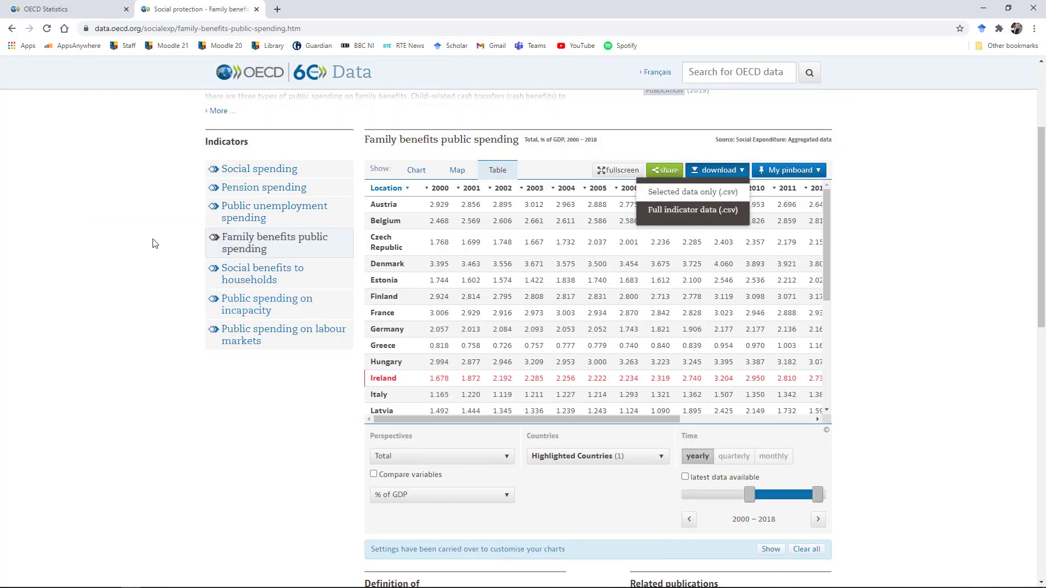
{"action": "key", "text": "alt+Left"}
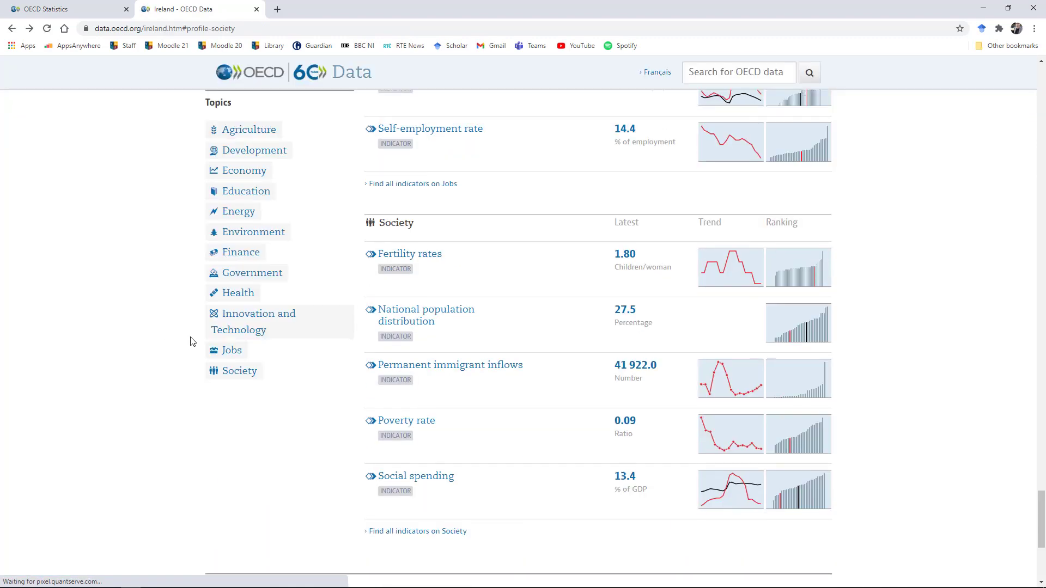
{"action": "scroll", "coordinate": [207, 234], "scroll_direction": "up", "scroll_amount": 2}
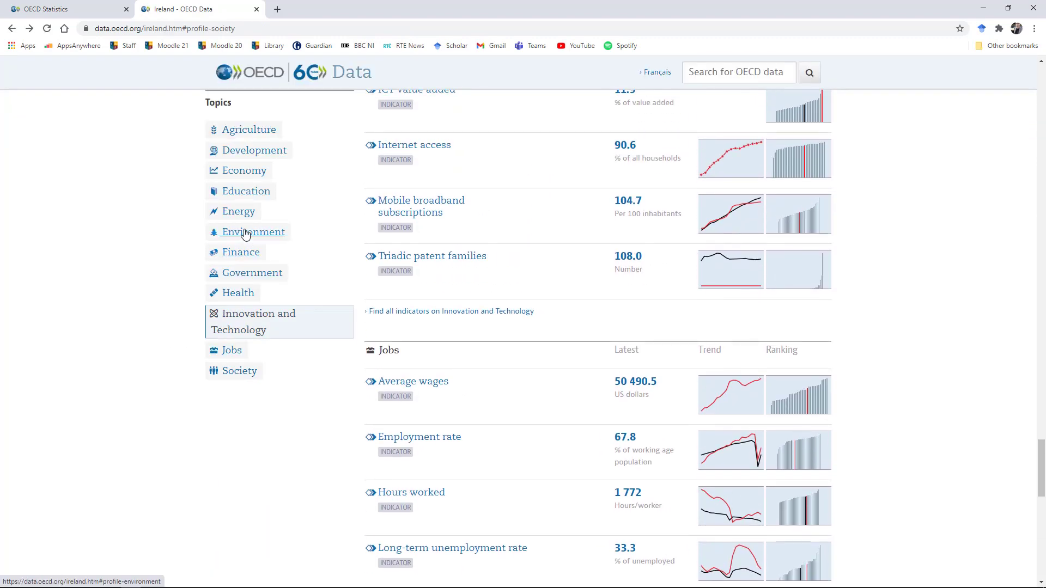
{"action": "left_click", "coordinate": [249, 192]}
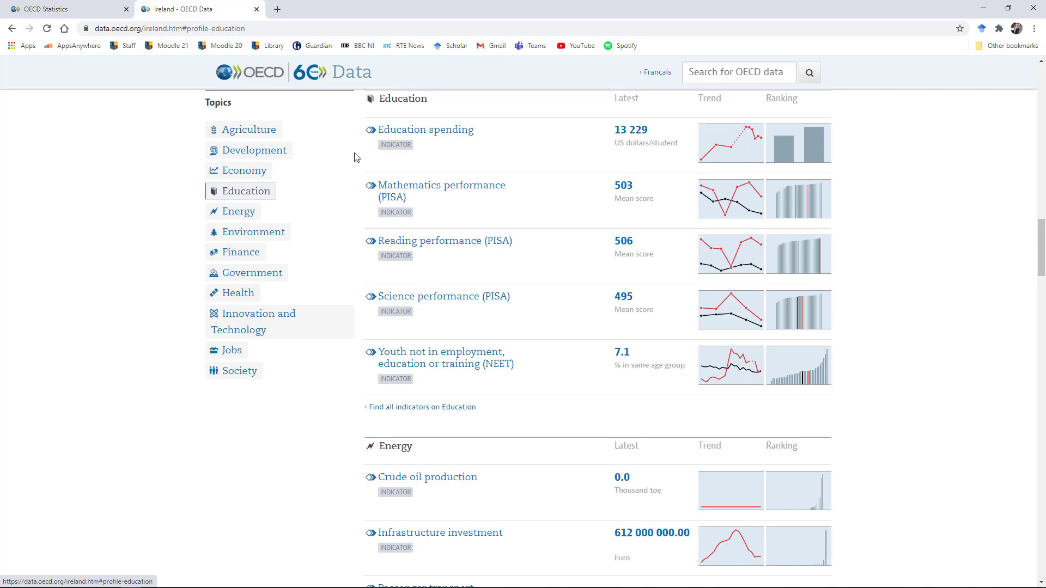
{"action": "scroll", "coordinate": [429, 427], "scroll_direction": "up", "scroll_amount": 1}
{"action": "left_click", "coordinate": [429, 463]}
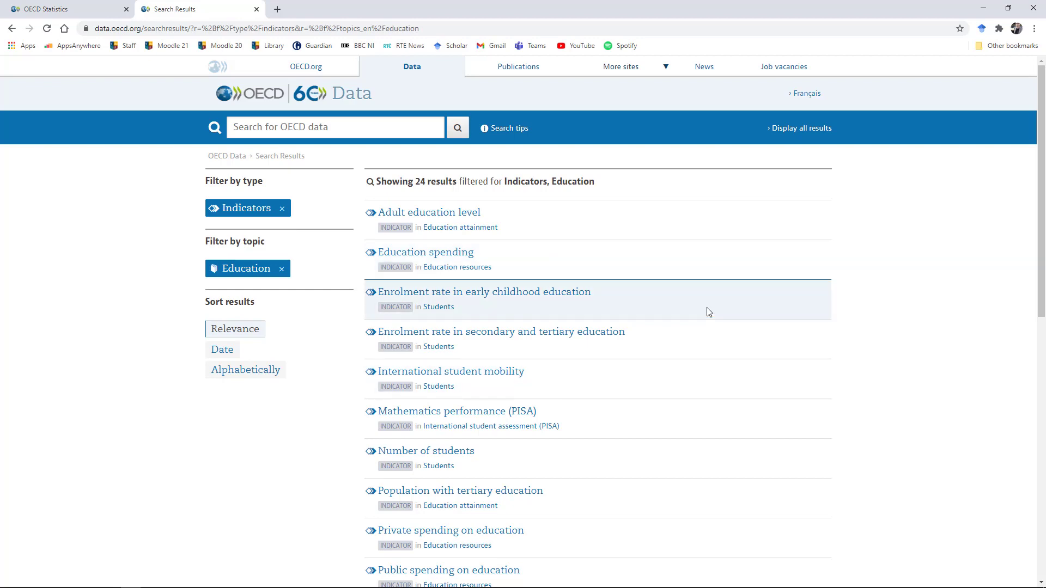
- Open the Tertiary graduates by field indicator, then go to the OECD.Stat welcome page
{"action": "scroll", "coordinate": [855, 353], "scroll_direction": "down", "scroll_amount": 5}
{"action": "scroll", "coordinate": [782, 381], "scroll_direction": "down", "scroll_amount": 6}
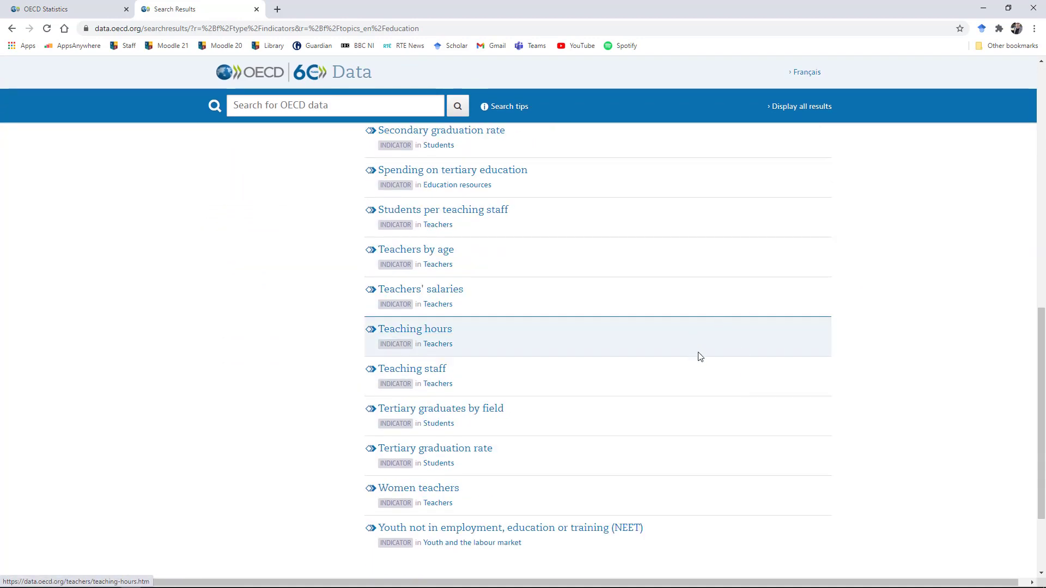
{"action": "scroll", "coordinate": [699, 354], "scroll_direction": "down", "scroll_amount": 1}
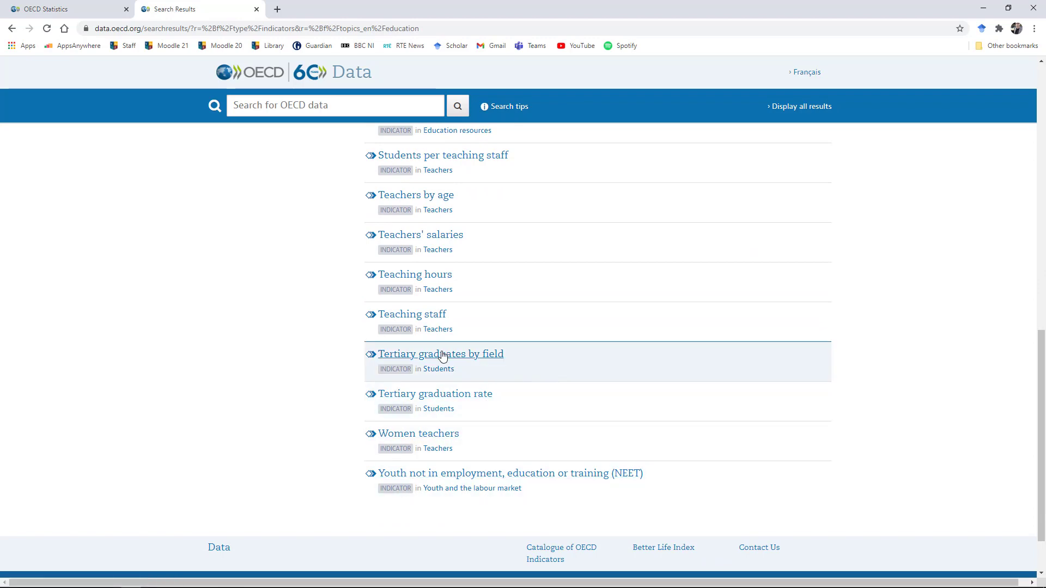
{"action": "left_click", "coordinate": [466, 355]}
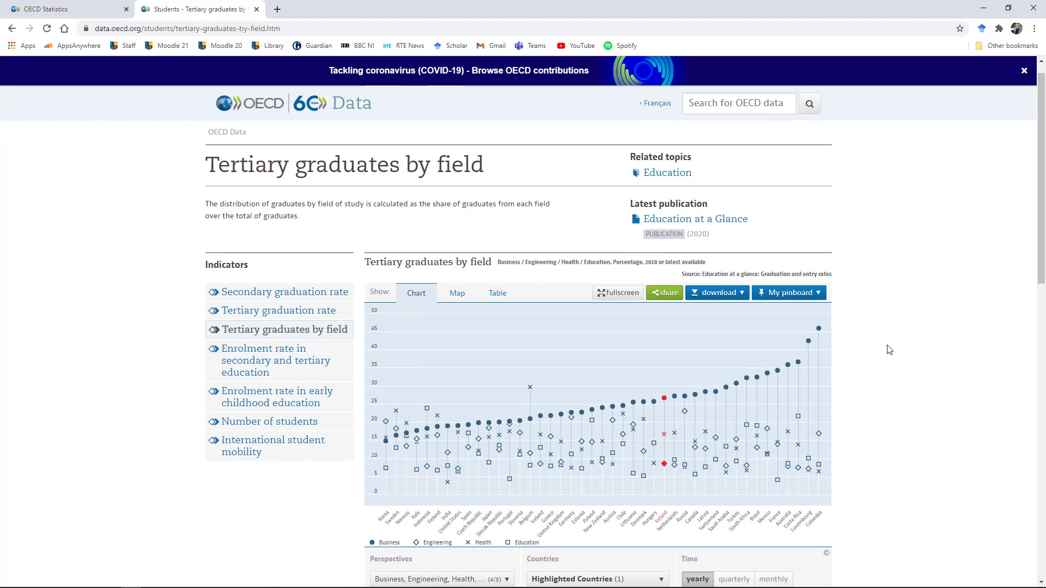
{"action": "scroll", "coordinate": [889, 350], "scroll_direction": "down", "scroll_amount": 3}
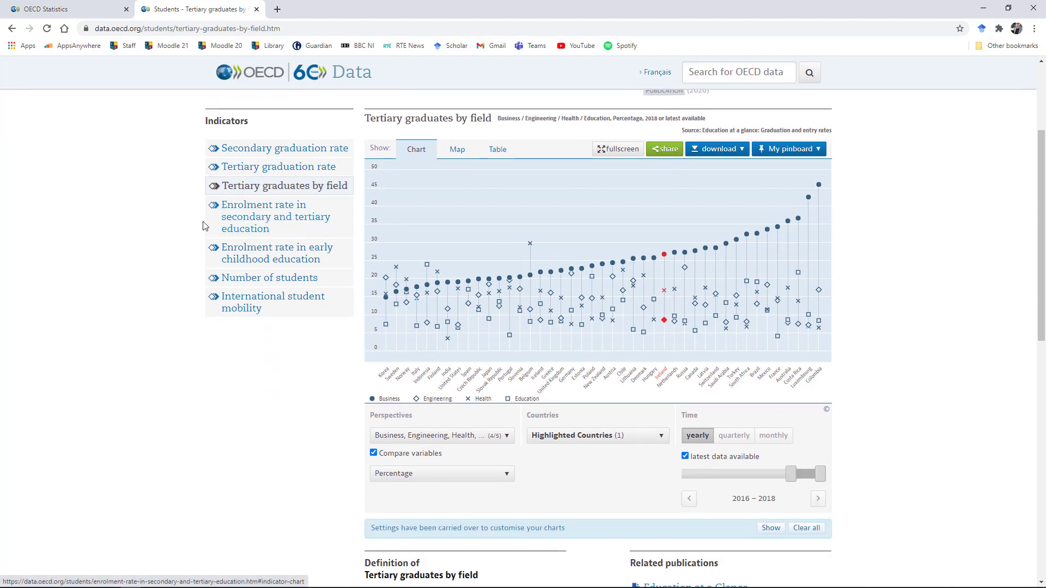
{"action": "scroll", "coordinate": [205, 225], "scroll_direction": "down", "scroll_amount": 2}
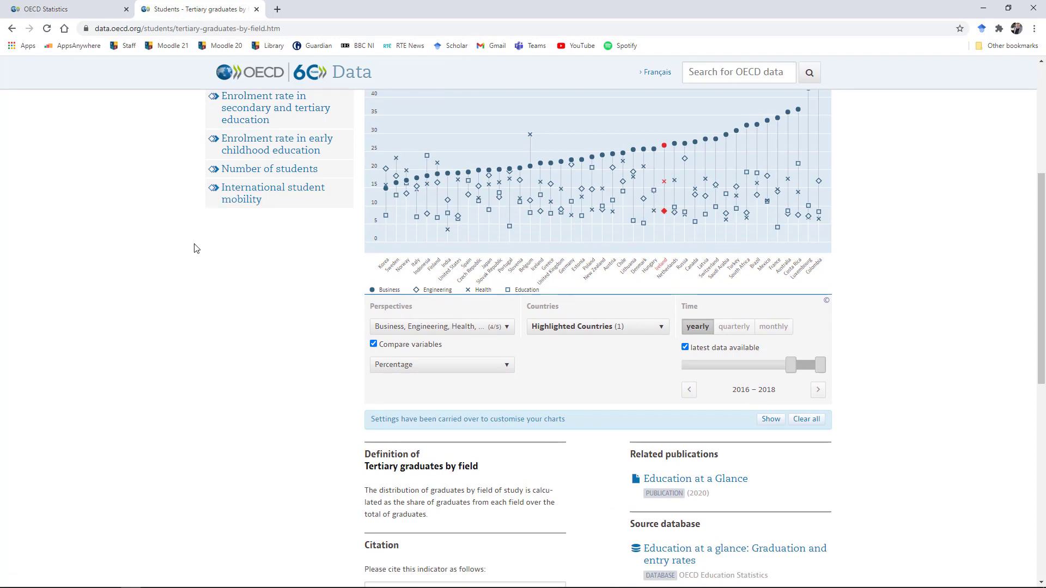
{"action": "left_click", "coordinate": [79, 10]}
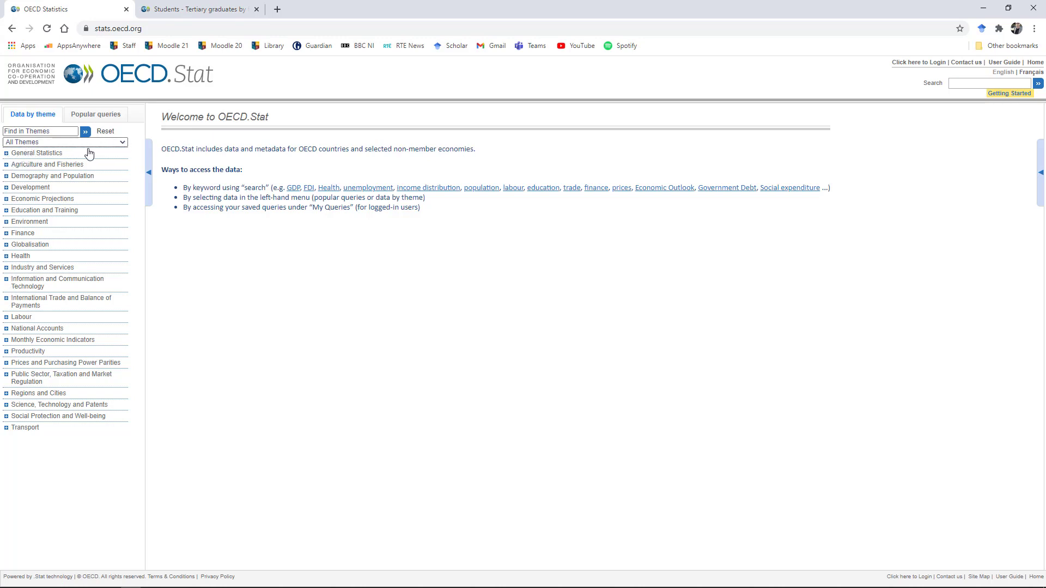
- Look through the data theme list and close it unchanged
{"action": "left_click", "coordinate": [123, 144]}
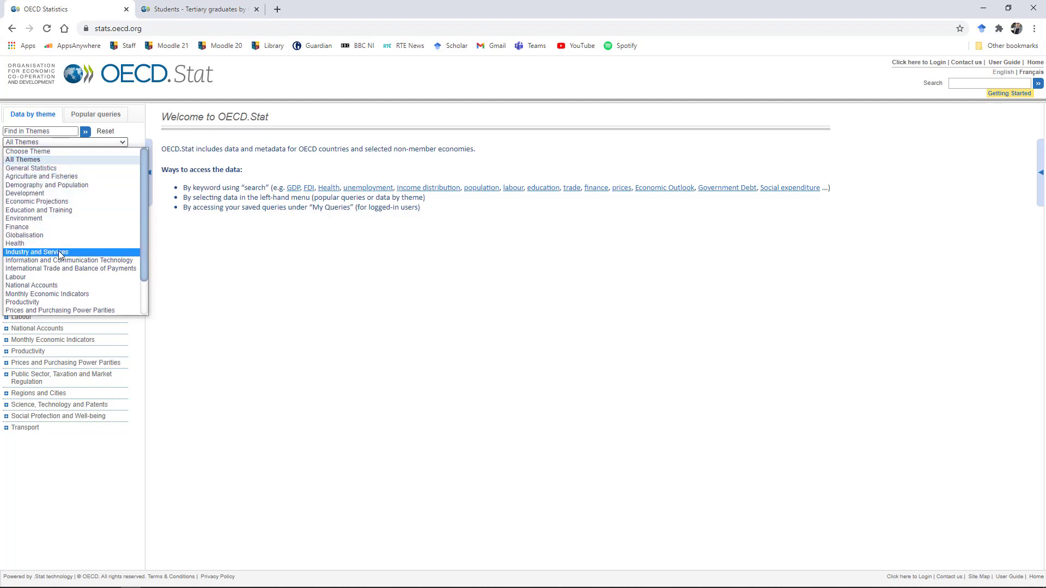
{"action": "scroll", "coordinate": [59, 252], "scroll_direction": "down", "scroll_amount": 1}
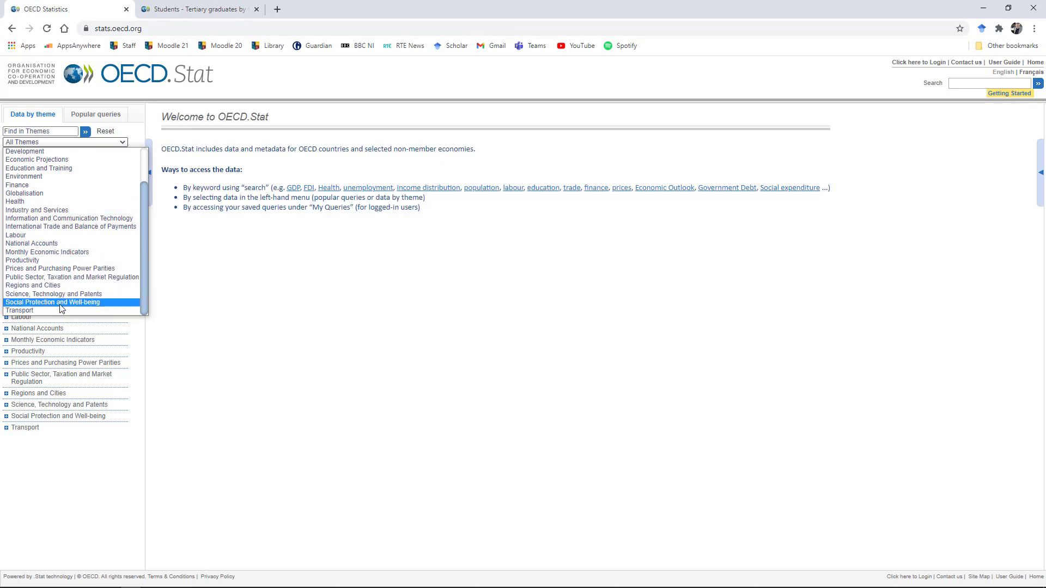
{"action": "left_click", "coordinate": [297, 381]}
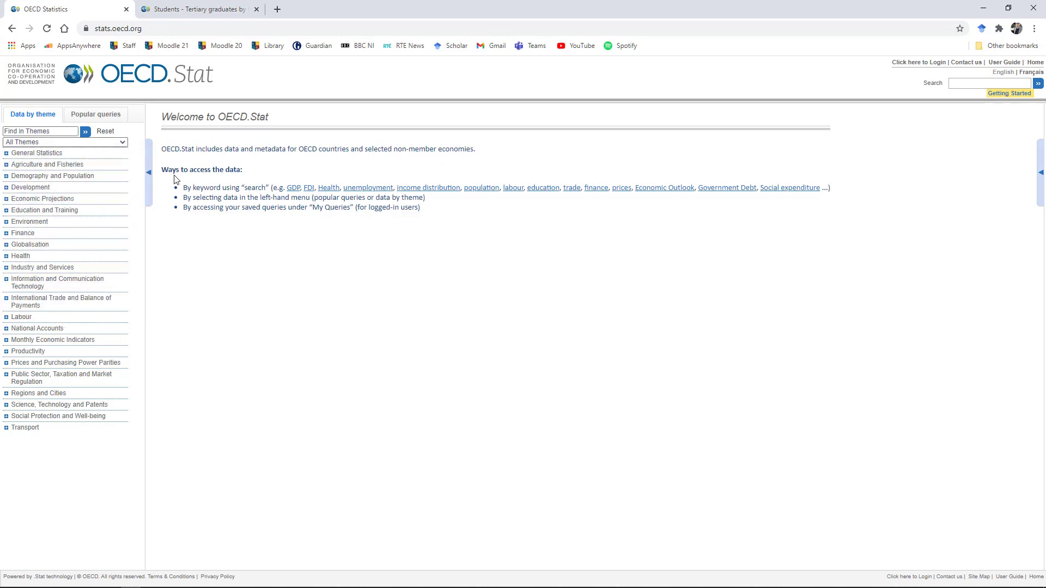
- View Popular queries, return to Data by theme, and retry opening the All Themes list
{"action": "left_click", "coordinate": [106, 120]}
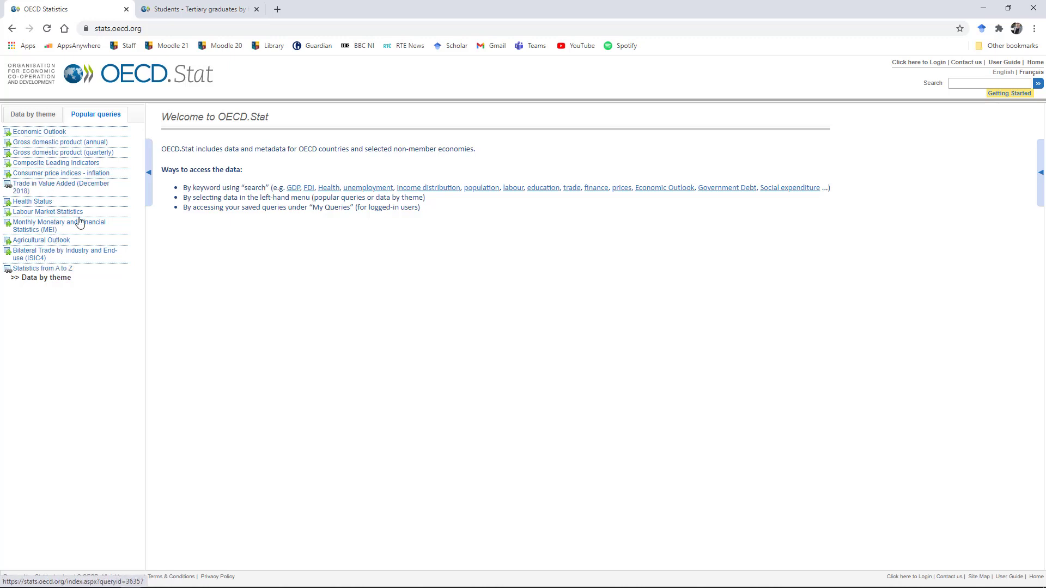
{"action": "left_click", "coordinate": [39, 118]}
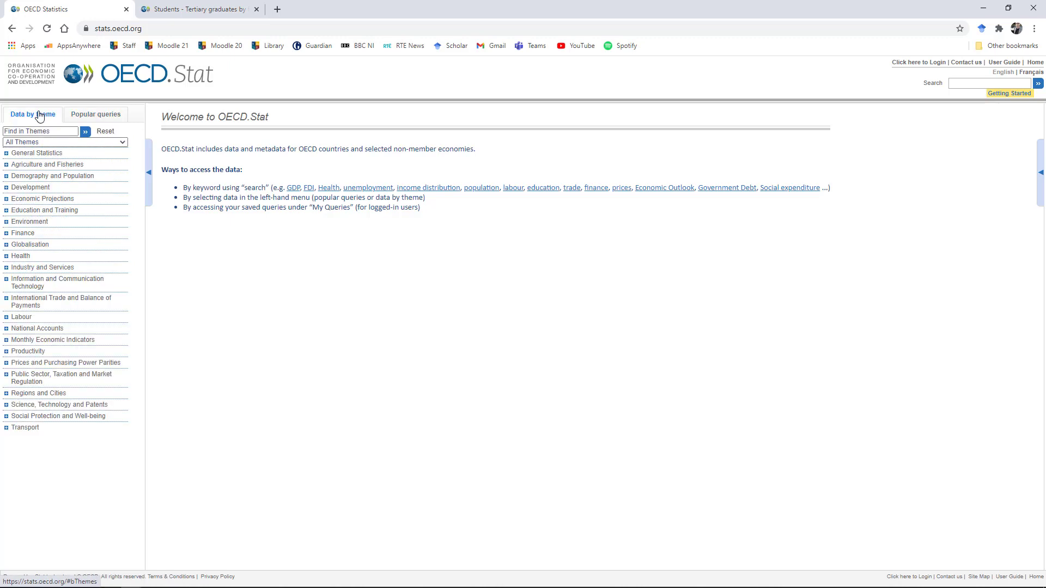
{"action": "left_click", "coordinate": [123, 143]}
{"action": "left_click", "coordinate": [245, 276]}
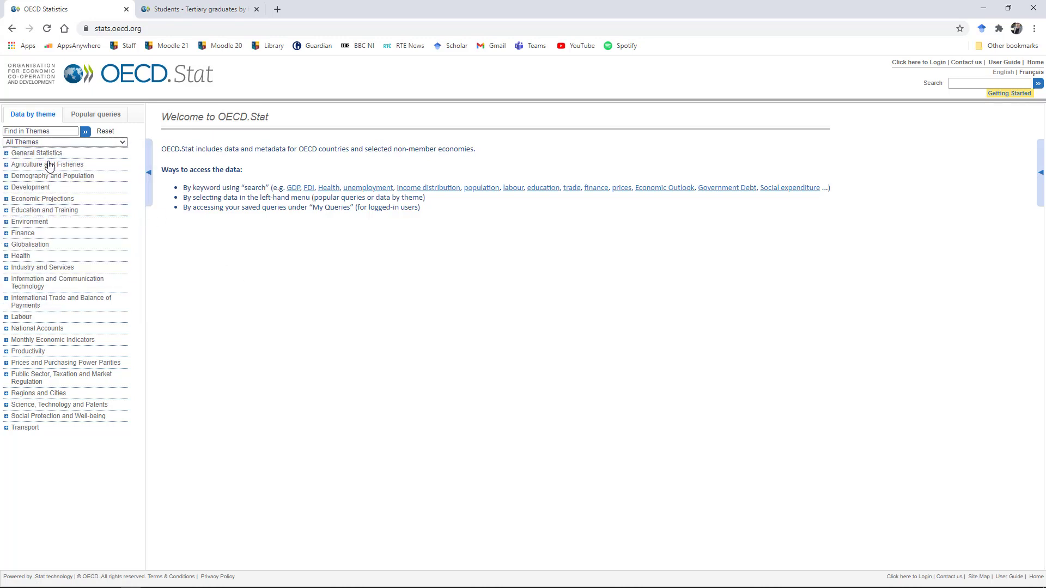
{"action": "left_click", "coordinate": [123, 143]}
{"action": "left_click", "coordinate": [213, 337]}
- Narrow the theme list to Social Protection and Well-being
{"action": "left_click", "coordinate": [123, 143]}
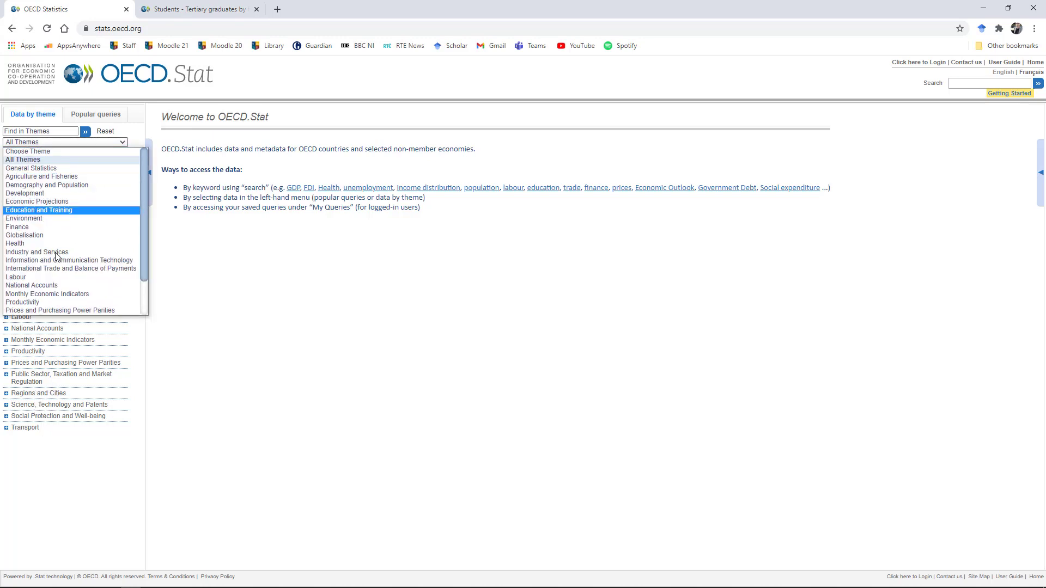
{"action": "scroll", "coordinate": [57, 256], "scroll_direction": "down", "scroll_amount": 1}
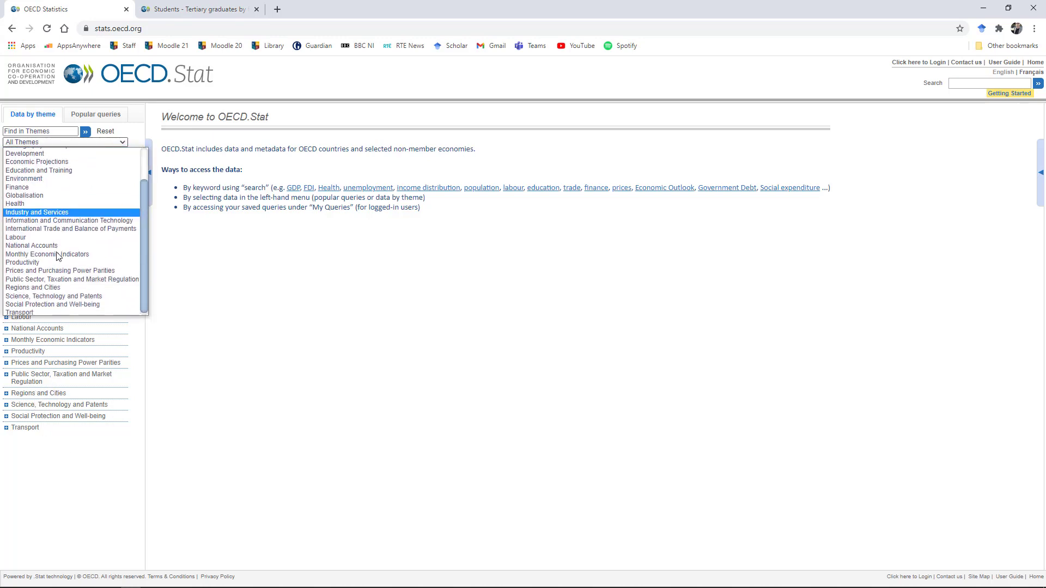
{"action": "left_click", "coordinate": [53, 303]}
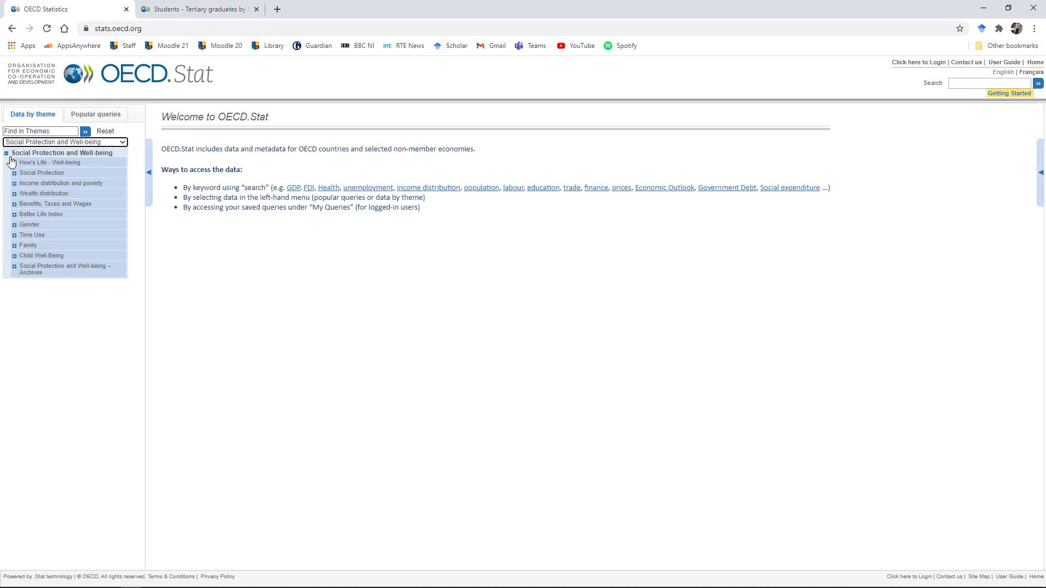
- Under Gender, browse the GID-DB 2019 datasets, then list the Entrepreneurship datasets
{"action": "left_click", "coordinate": [14, 225]}
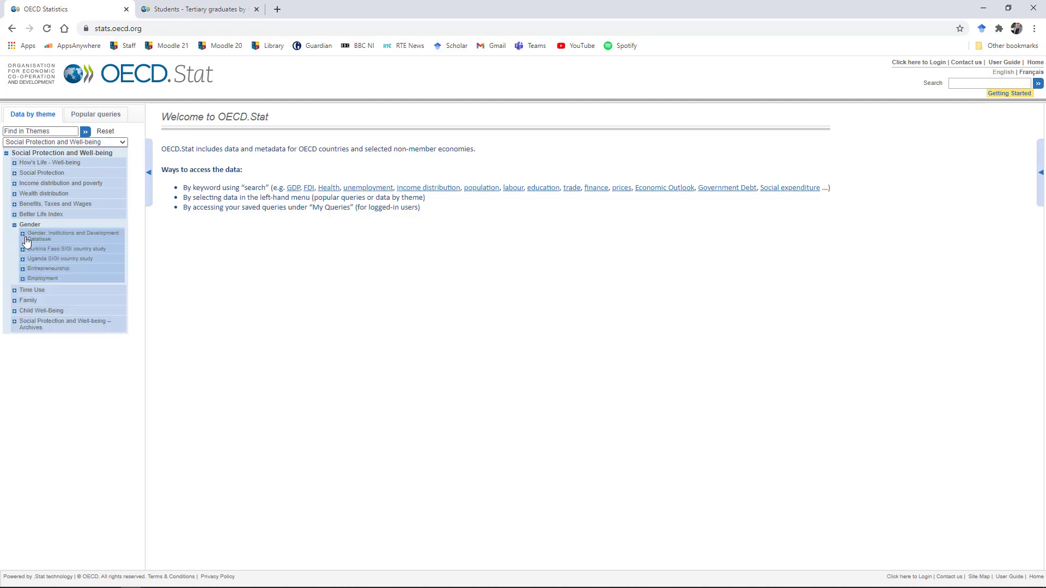
{"action": "left_click", "coordinate": [23, 235]}
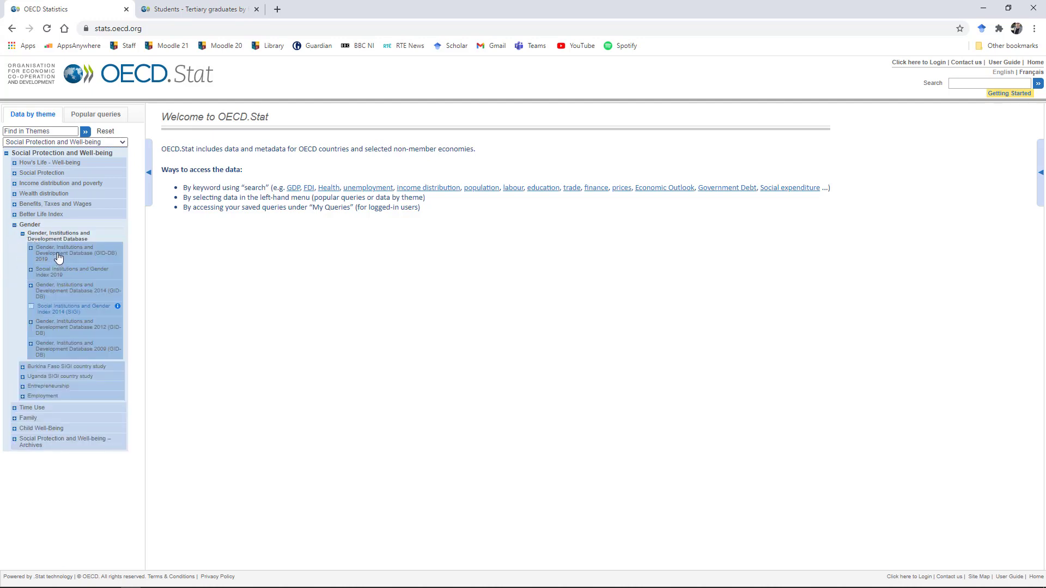
{"action": "left_click", "coordinate": [31, 248]}
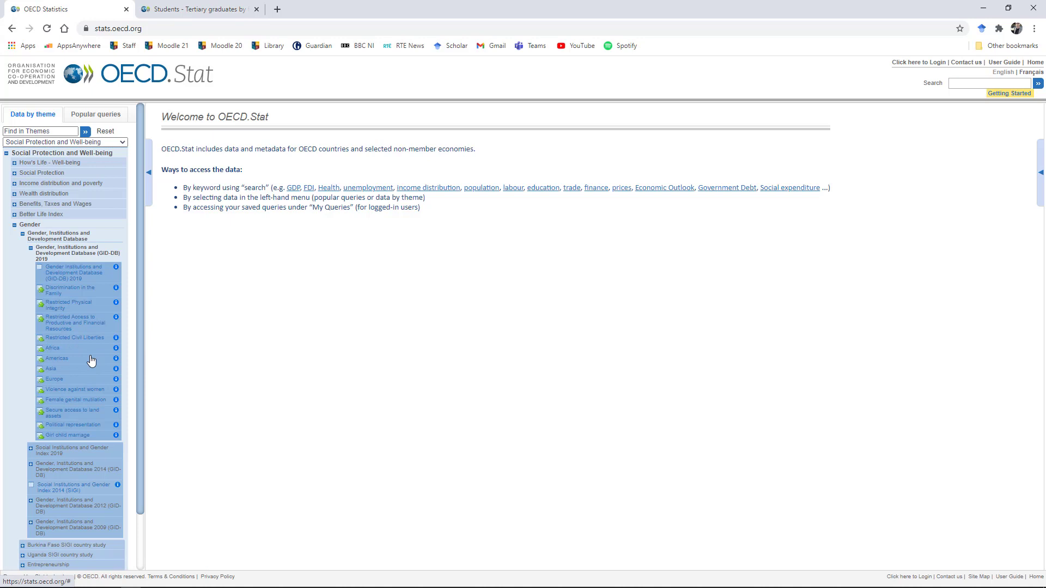
{"action": "left_click", "coordinate": [30, 248]}
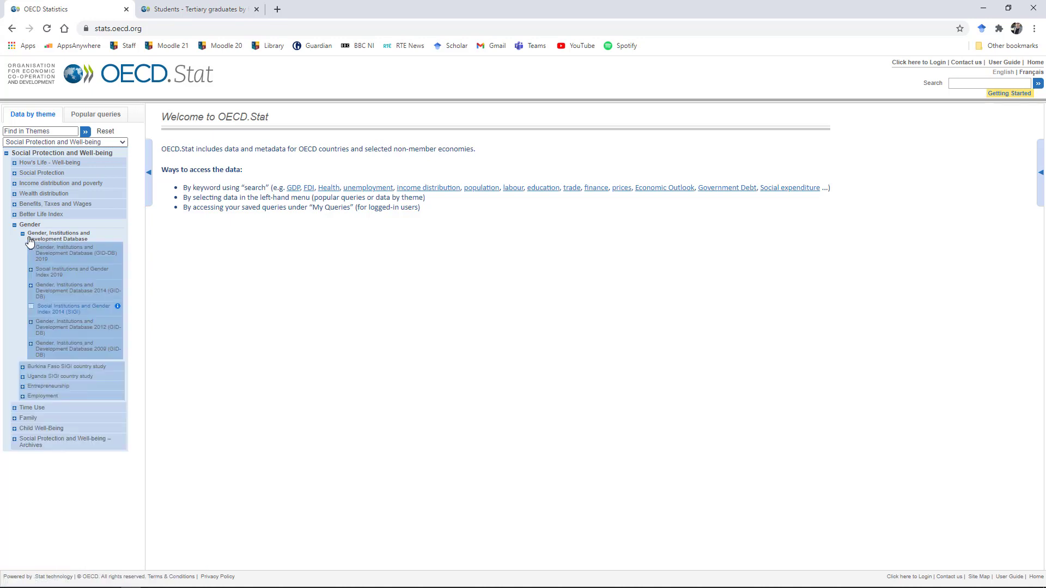
{"action": "left_click", "coordinate": [23, 233]}
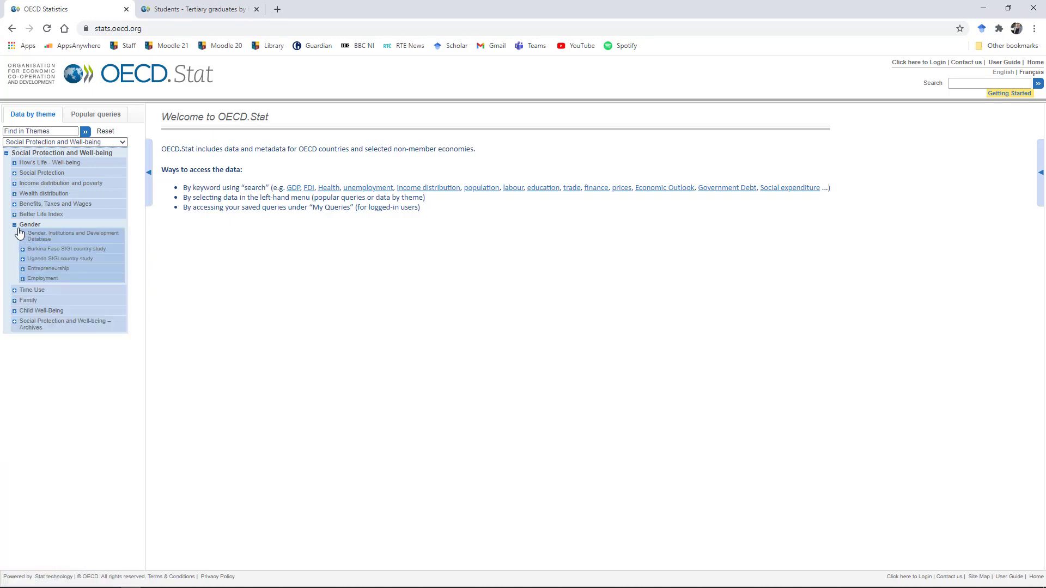
{"action": "left_click", "coordinate": [23, 268]}
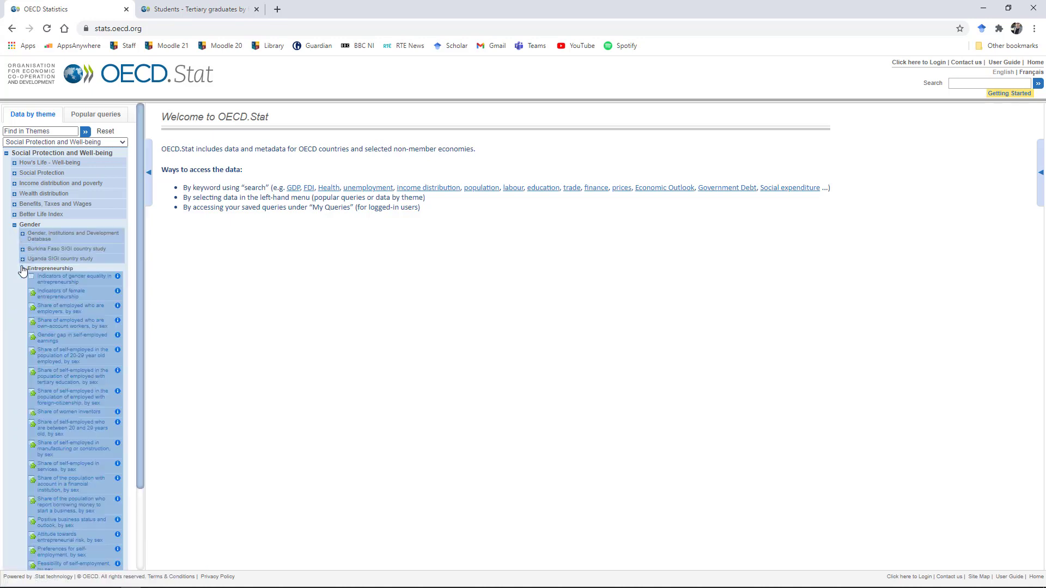
- Load 'Indicators of gender equality in entrepreneurship' and review the employers-share table by sex and country
{"action": "left_click", "coordinate": [69, 281]}
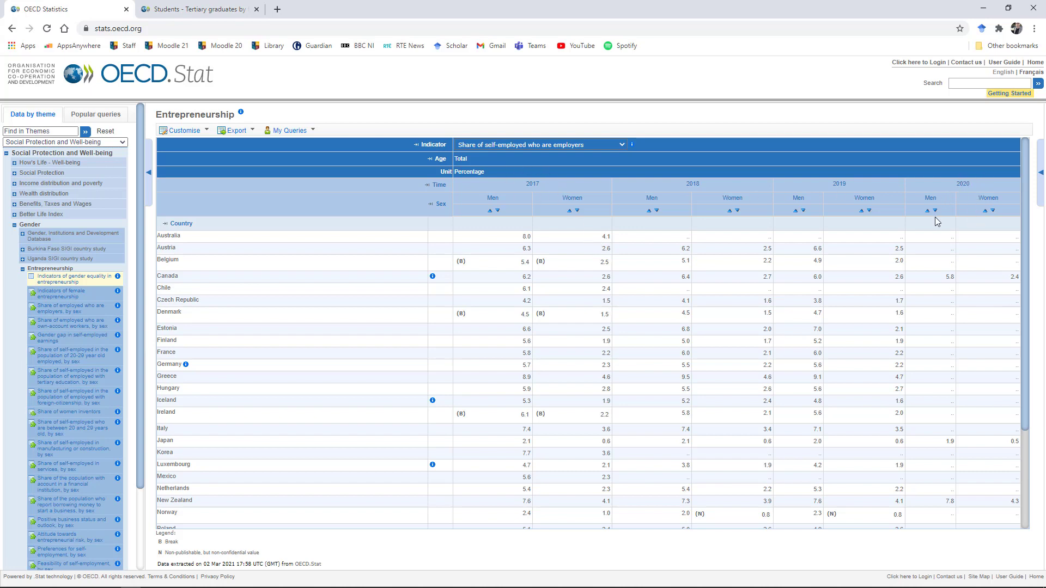
{"action": "scroll", "coordinate": [974, 274], "scroll_direction": "down", "scroll_amount": 2}
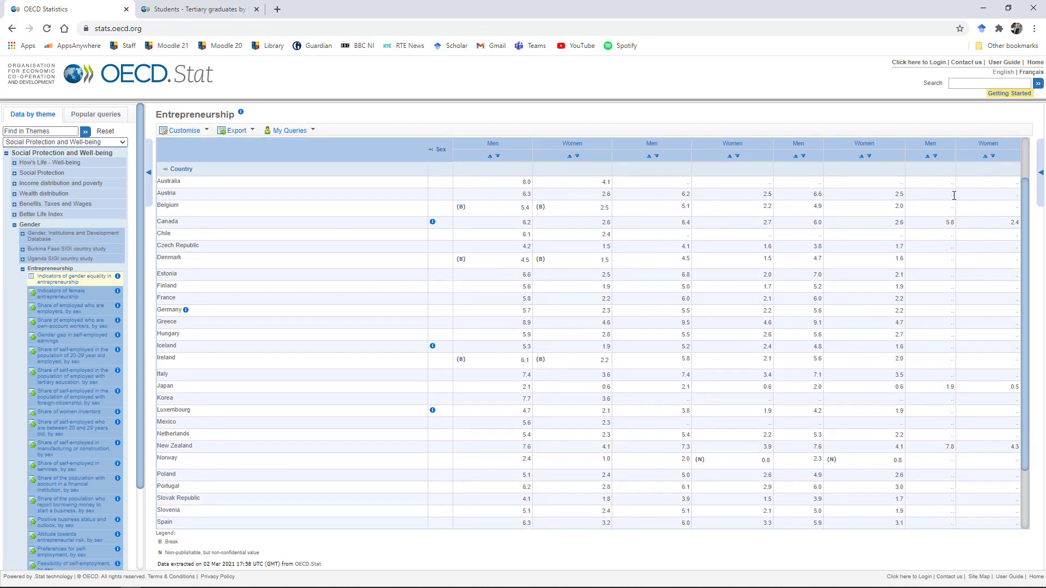
{"action": "scroll", "coordinate": [970, 262], "scroll_direction": "up", "scroll_amount": 2}
{"action": "scroll", "coordinate": [953, 207], "scroll_direction": "down", "scroll_amount": 1}
{"action": "scroll", "coordinate": [954, 207], "scroll_direction": "down", "scroll_amount": 1}
{"action": "scroll", "coordinate": [835, 369], "scroll_direction": "up", "scroll_amount": 1}
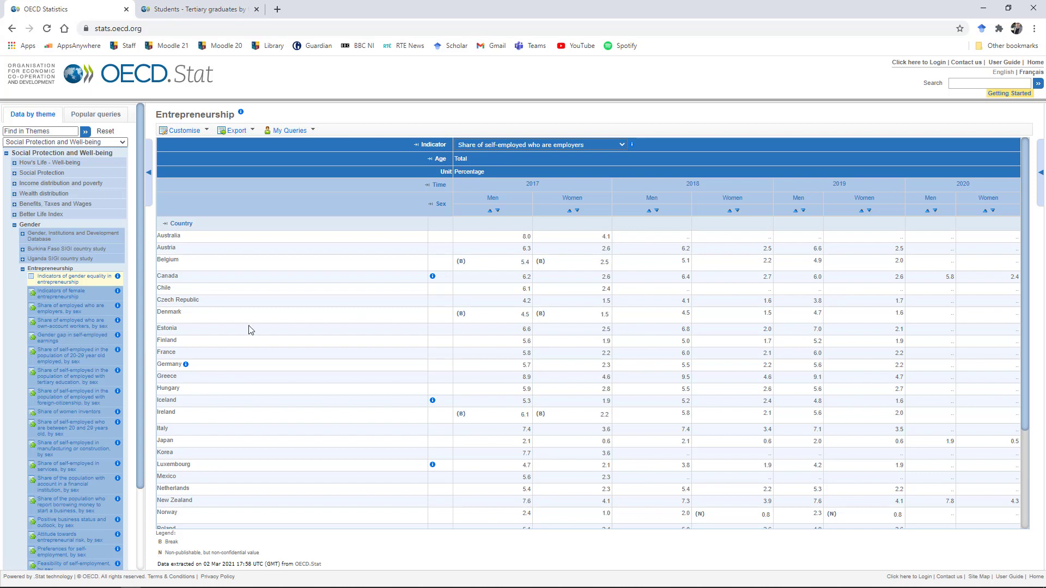
- View the manufacturing/construction self-employed table, then the Attitude towards entrepreneurial risk table
{"action": "scroll", "coordinate": [190, 354], "scroll_direction": "down", "scroll_amount": 1}
{"action": "scroll", "coordinate": [71, 333], "scroll_direction": "down", "scroll_amount": 1}
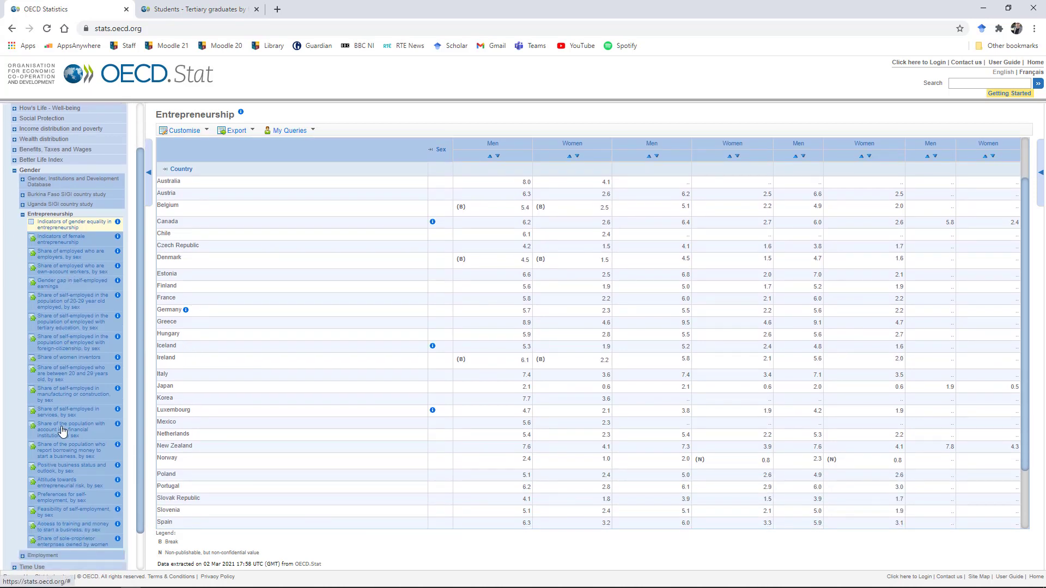
{"action": "left_click", "coordinate": [69, 396]}
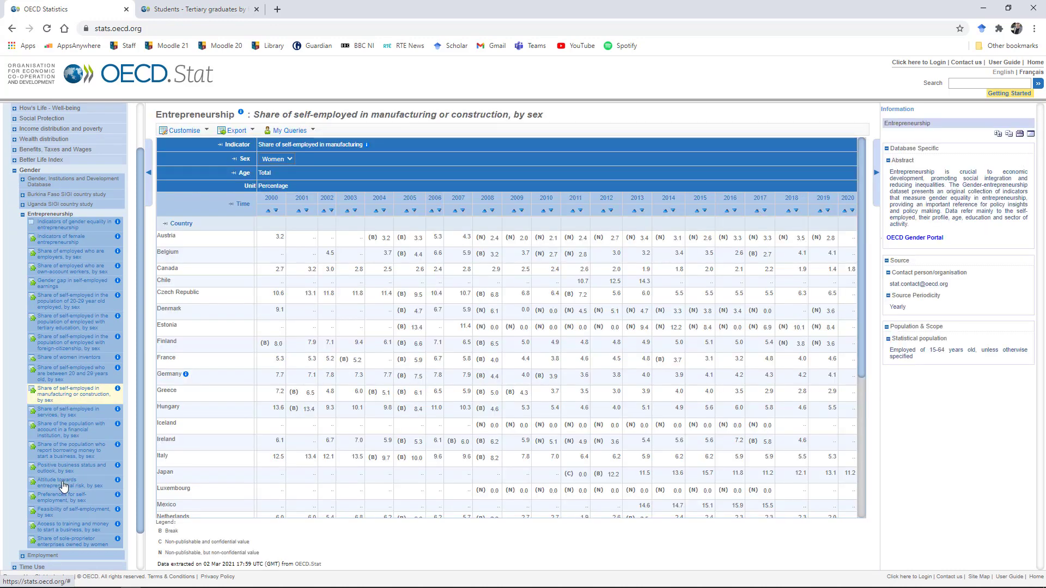
{"action": "left_click", "coordinate": [62, 483]}
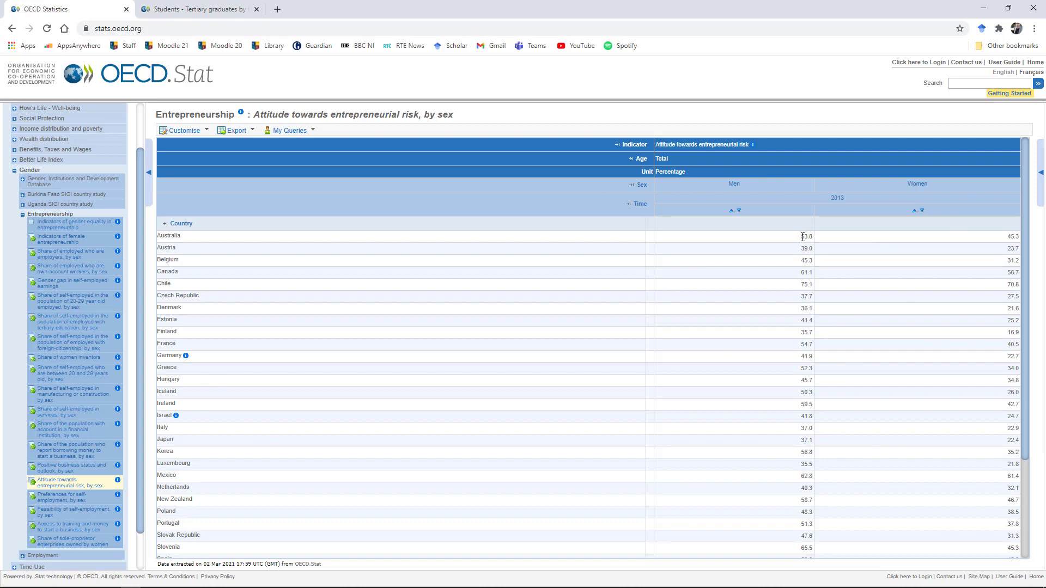
- Show the dataset information panel and collapse the Entrepreneurship and Gender branches
{"action": "left_click", "coordinate": [1041, 175]}
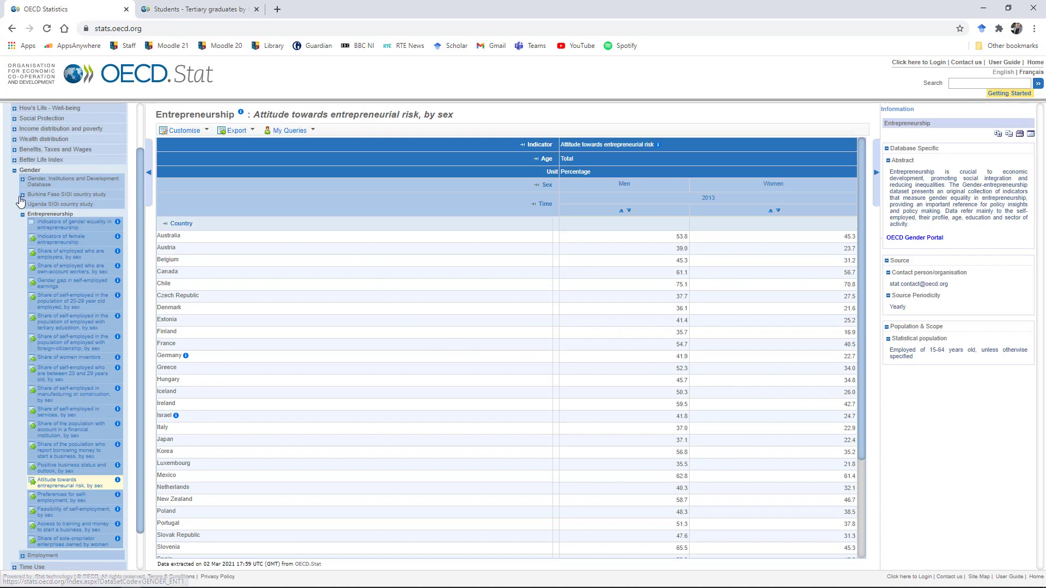
{"action": "left_click", "coordinate": [22, 214]}
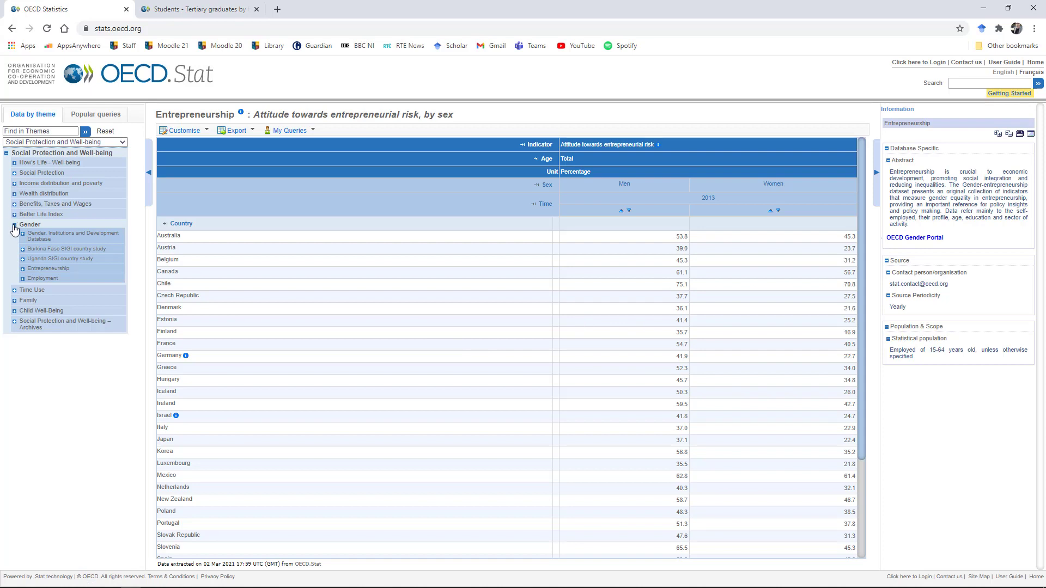
{"action": "left_click", "coordinate": [15, 226]}
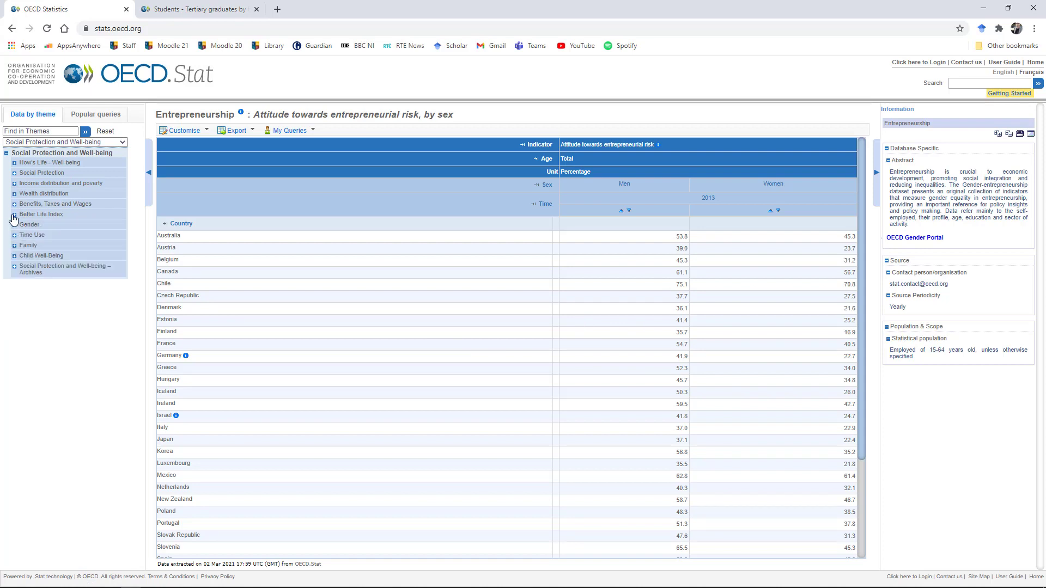
- Load the Time use dataset table from the Time Use sub-theme
{"action": "left_click", "coordinate": [15, 235]}
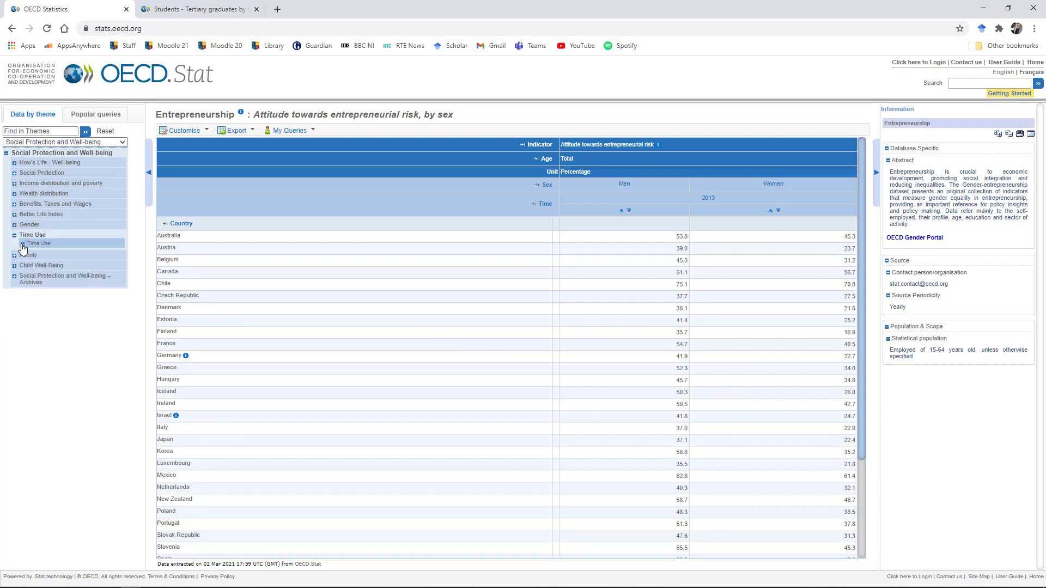
{"action": "left_click", "coordinate": [23, 244]}
{"action": "left_click", "coordinate": [41, 251]}
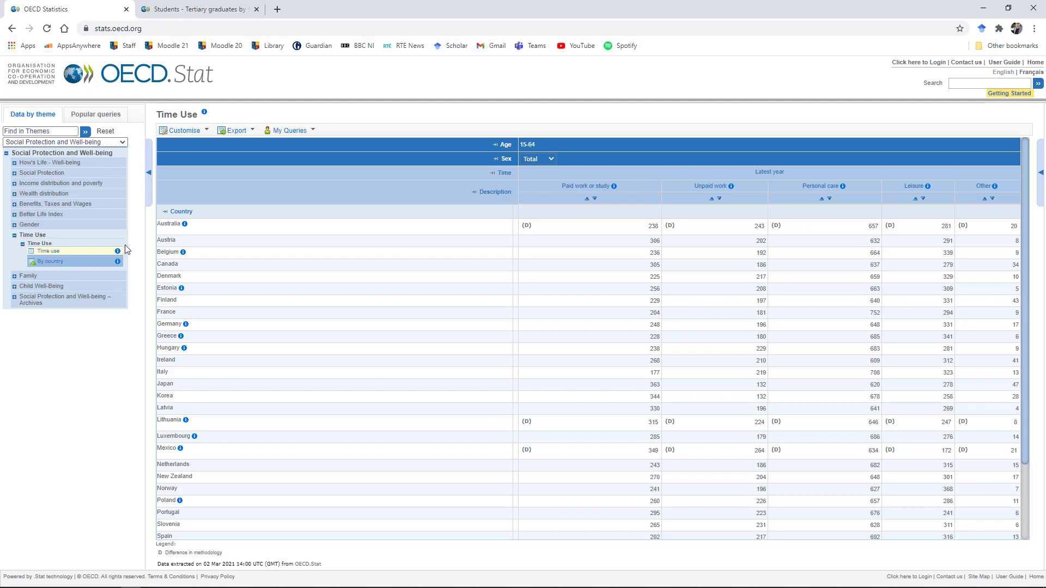
- Load the Family Database dataset from the Family sub-theme
{"action": "left_click", "coordinate": [14, 276]}
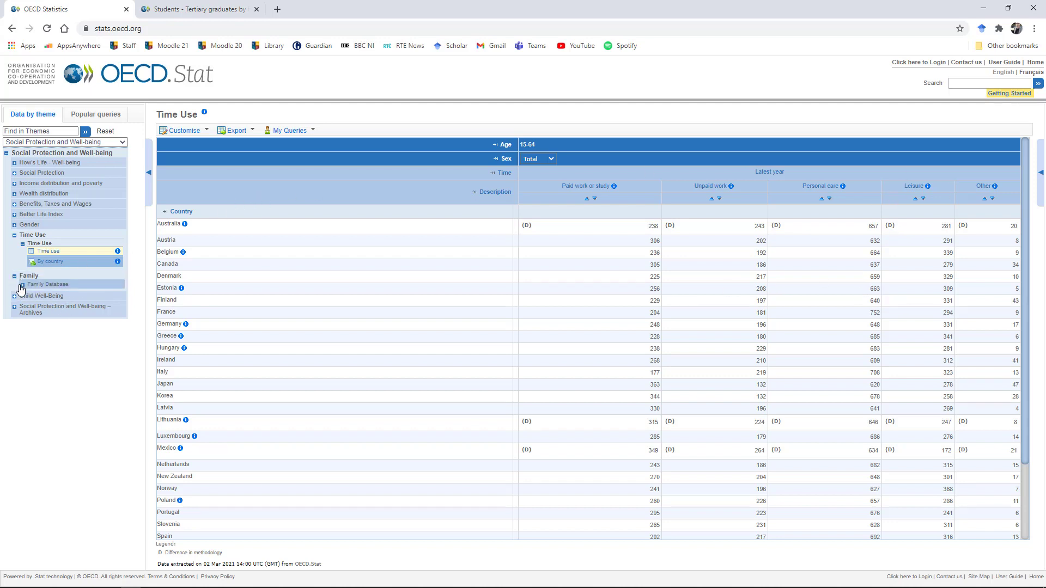
{"action": "left_click", "coordinate": [21, 285]}
{"action": "left_click", "coordinate": [64, 295]}
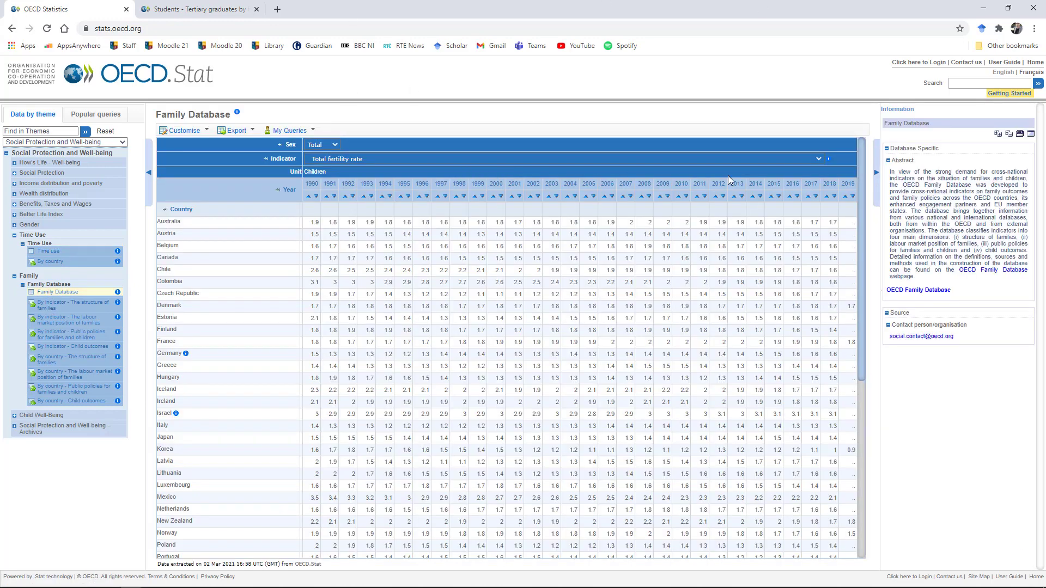
- Change the Family Database indicator to the male-less-female employment-to-population gap, with Sex left at Total
{"action": "left_click", "coordinate": [819, 159]}
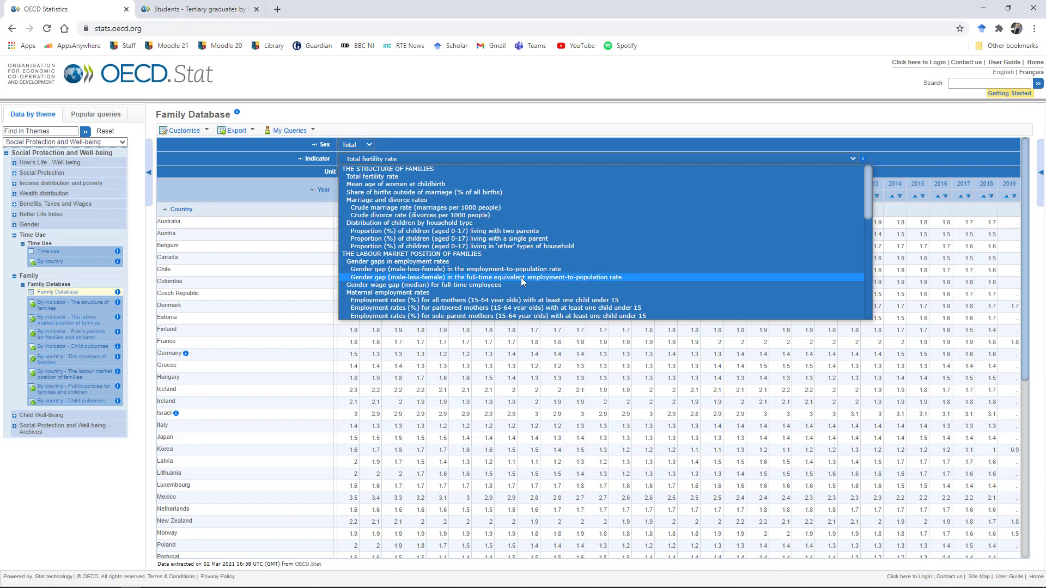
{"action": "scroll", "coordinate": [530, 279], "scroll_direction": "down", "scroll_amount": 5}
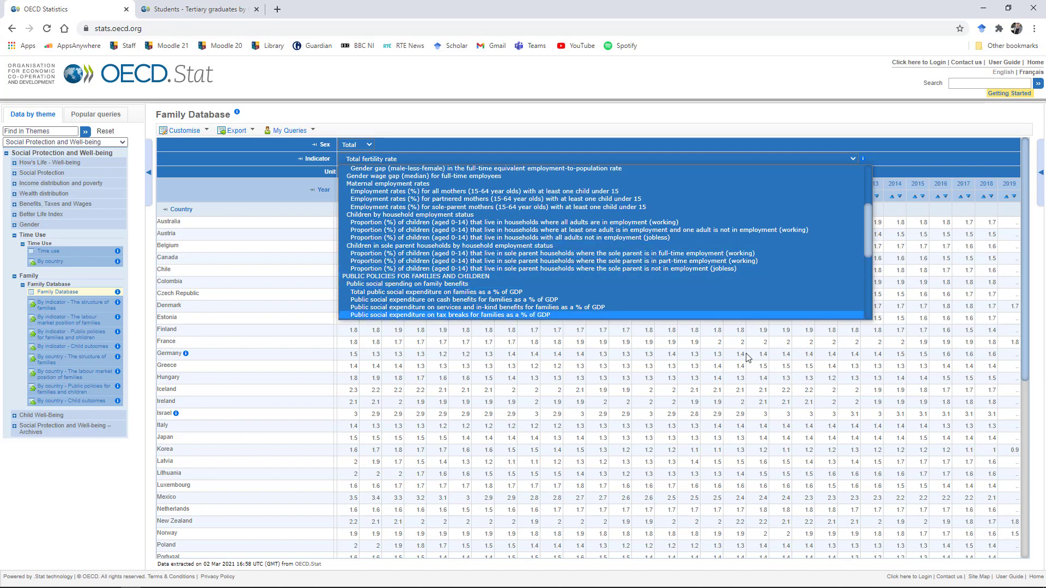
{"action": "left_click", "coordinate": [799, 407]}
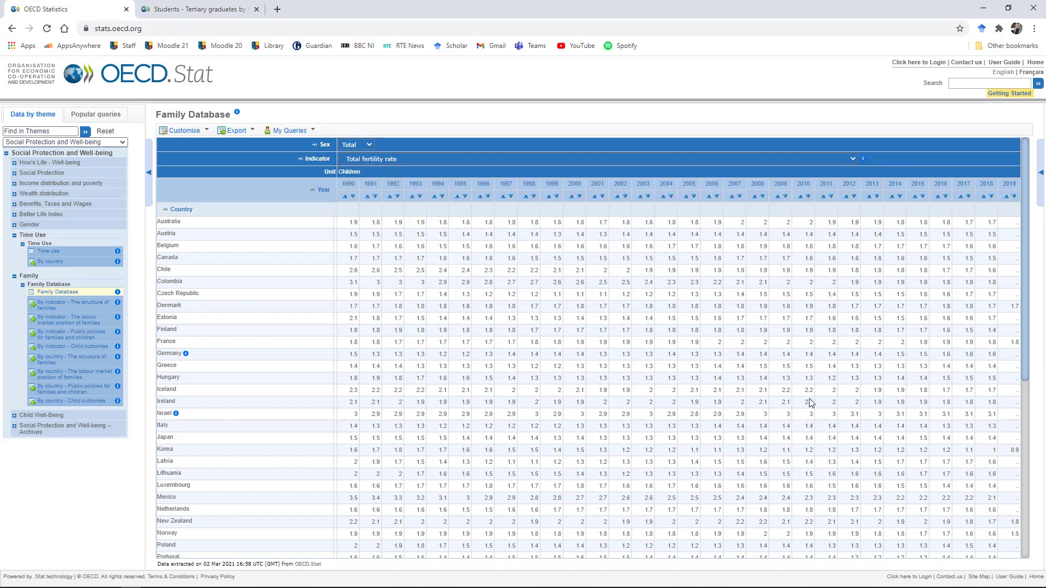
{"action": "left_click", "coordinate": [853, 159]}
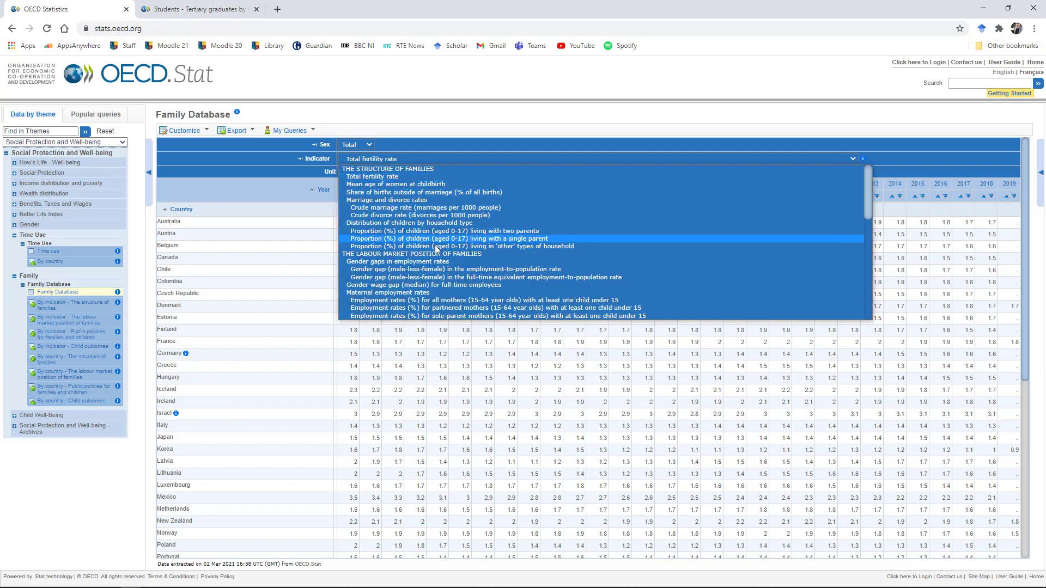
{"action": "left_click", "coordinate": [414, 266]}
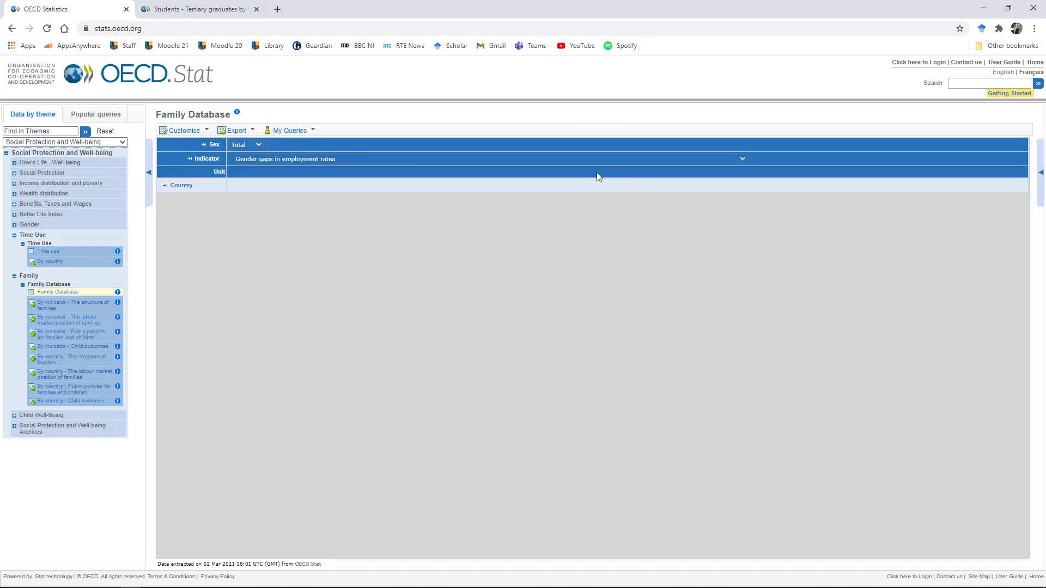
{"action": "left_click", "coordinate": [741, 158]}
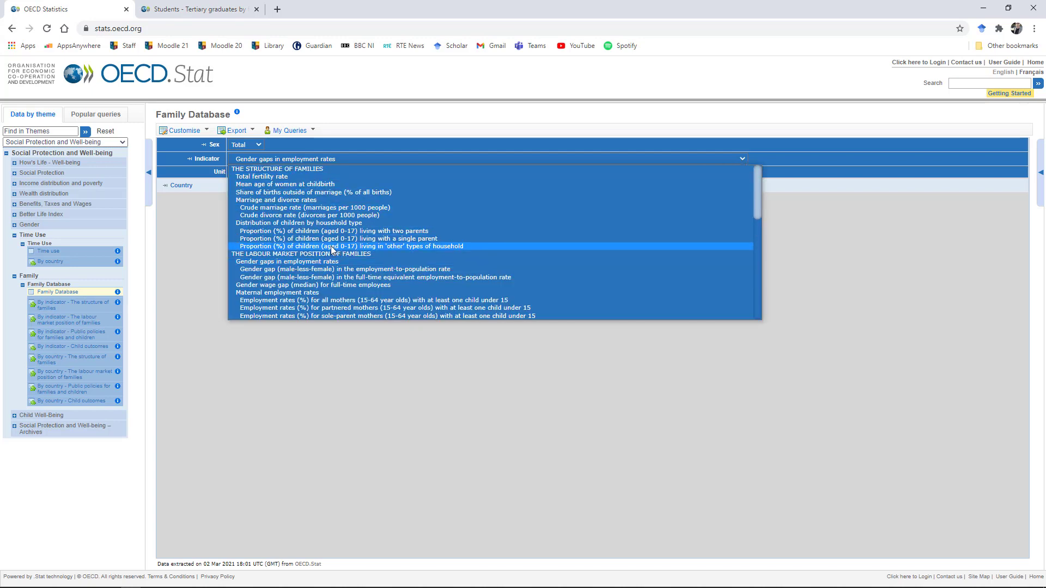
{"action": "left_click", "coordinate": [354, 269]}
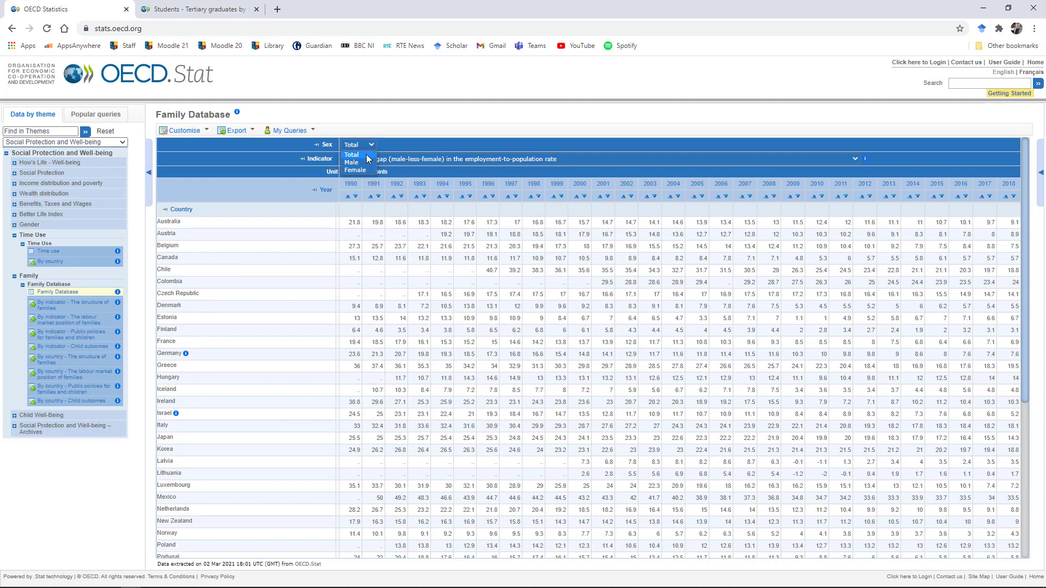
{"action": "left_click", "coordinate": [556, 145]}
- Peek at Social Benefits Recipients and Social Expenditure, then collapse Time Use, Family and Social Protection
{"action": "left_click", "coordinate": [14, 173]}
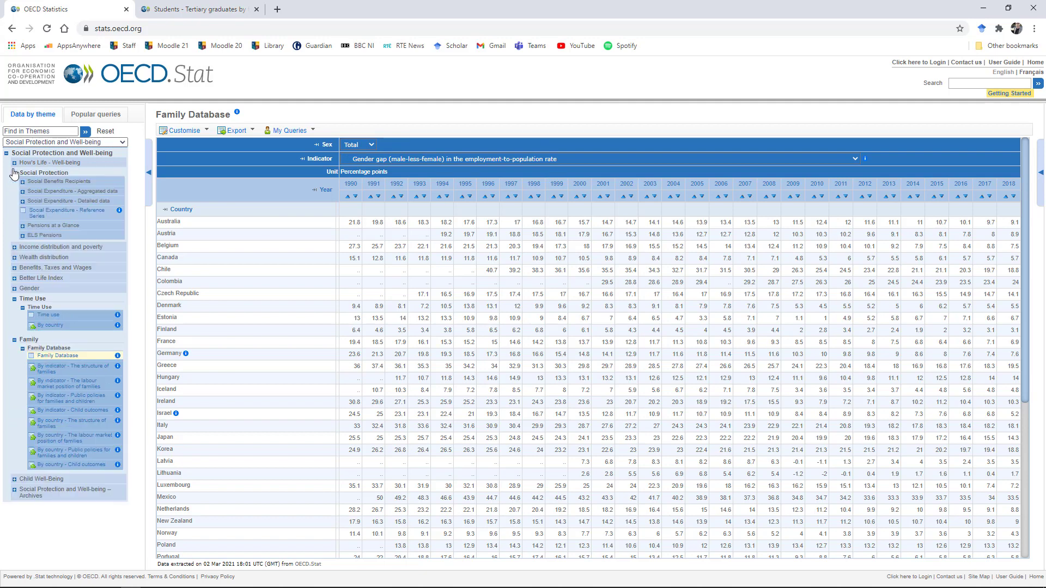
{"action": "left_click", "coordinate": [14, 340]}
{"action": "left_click", "coordinate": [23, 307]}
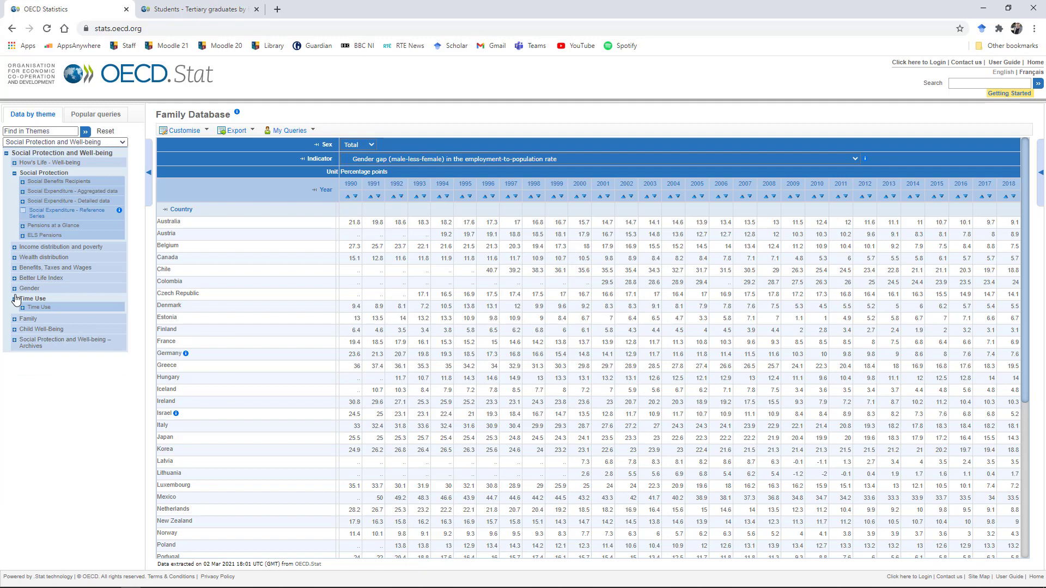
{"action": "left_click", "coordinate": [15, 298]}
{"action": "left_click", "coordinate": [22, 182]}
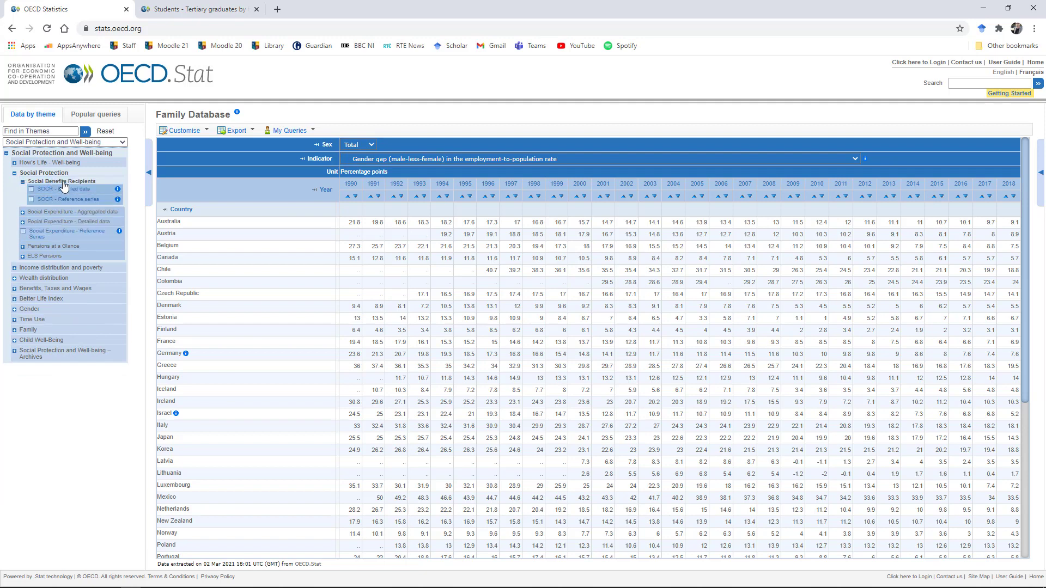
{"action": "left_click", "coordinate": [22, 212]}
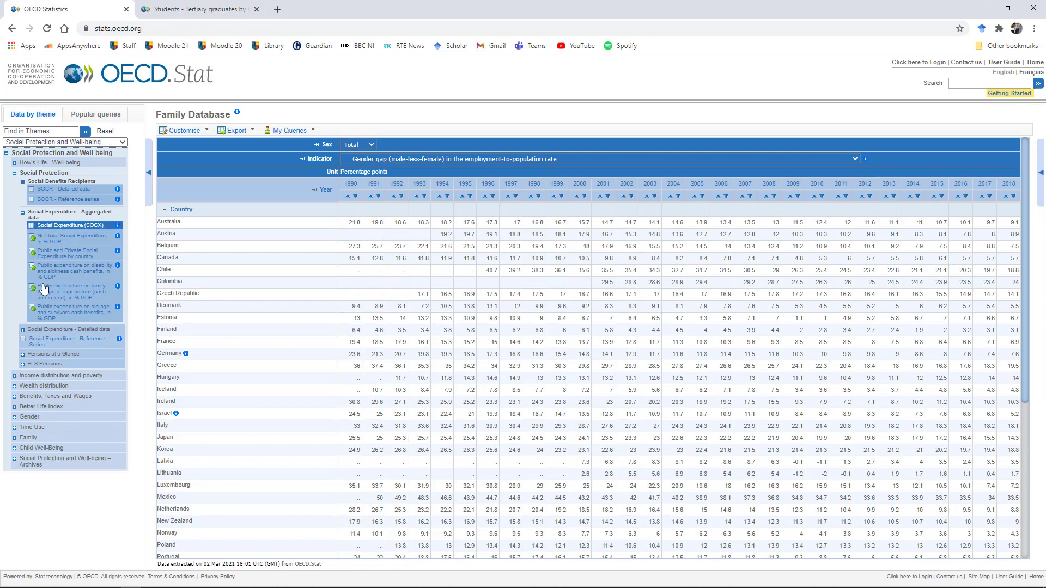
{"action": "left_click", "coordinate": [22, 183]}
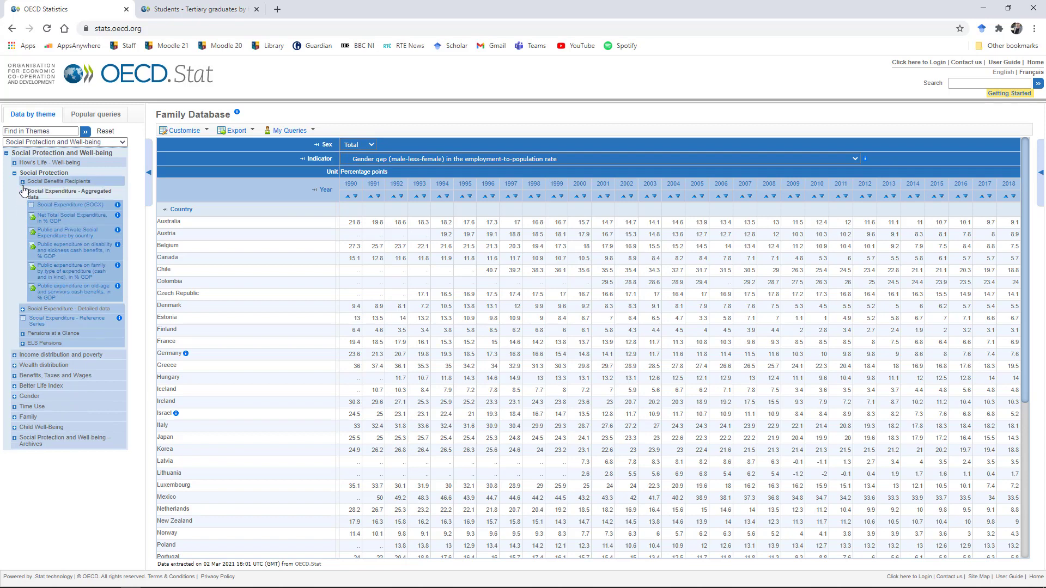
{"action": "left_click", "coordinate": [22, 191]}
{"action": "left_click", "coordinate": [14, 173]}
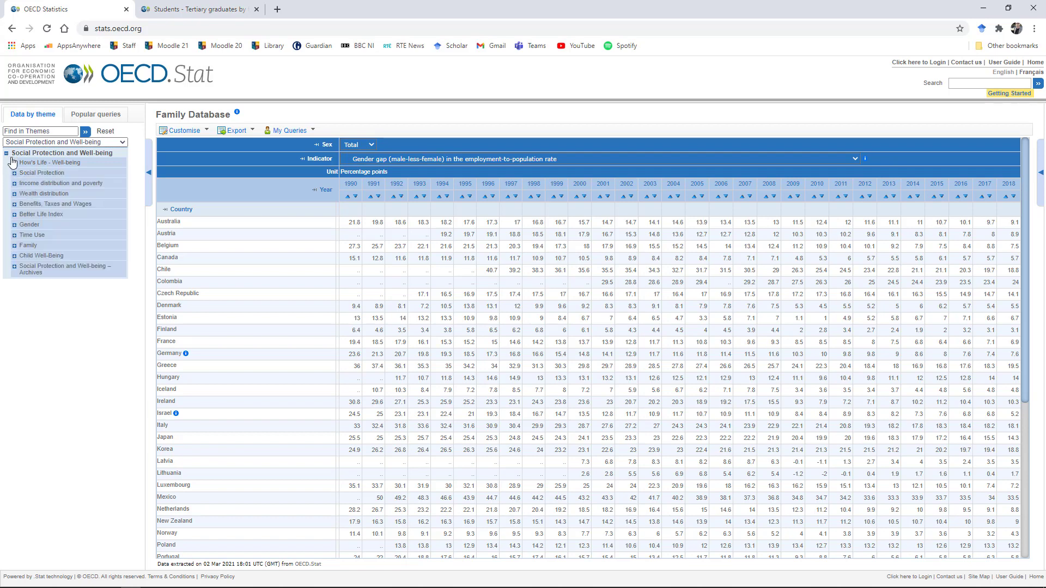
- Load the 'Current Well-being (average and deprivation)' table under How's Life? Well-Being and scroll it
{"action": "left_click", "coordinate": [14, 163]}
{"action": "left_click", "coordinate": [23, 172]}
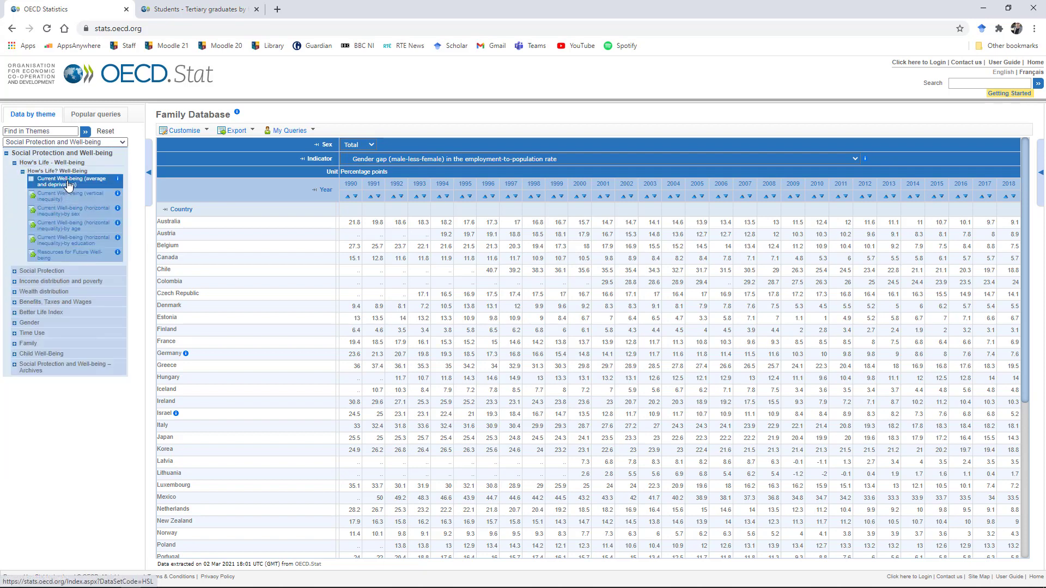
{"action": "left_click", "coordinate": [68, 184]}
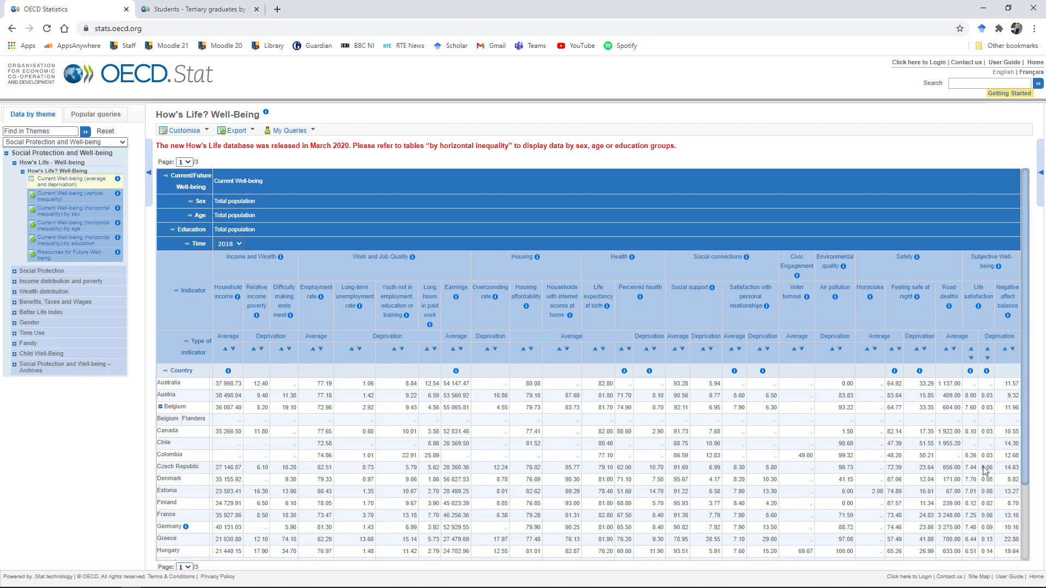
{"action": "scroll", "coordinate": [970, 450], "scroll_direction": "down", "scroll_amount": 2}
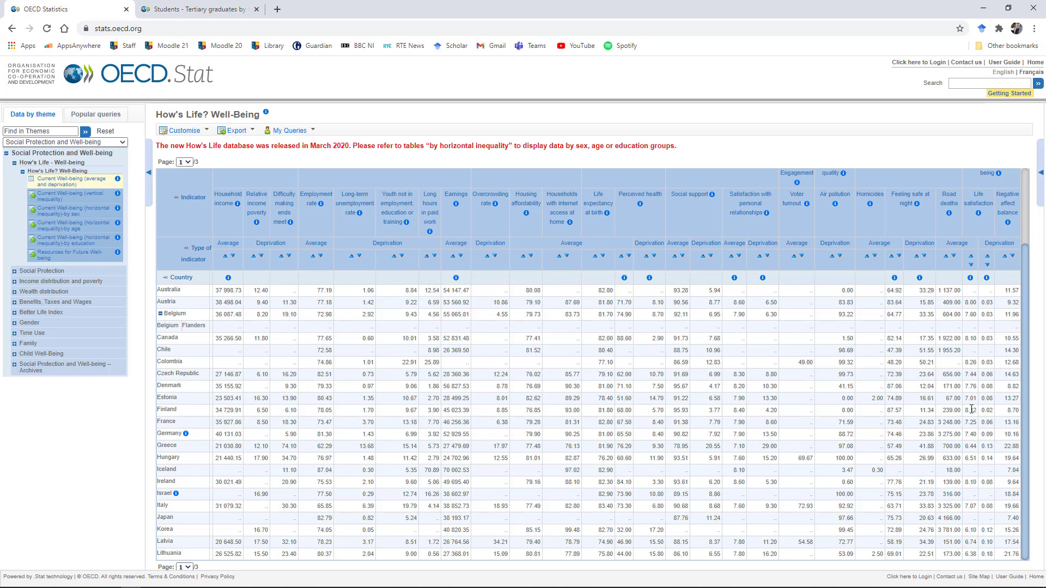
- Switch the data theme from Social Protection and Well-being to Education and Training
{"action": "left_click", "coordinate": [6, 153]}
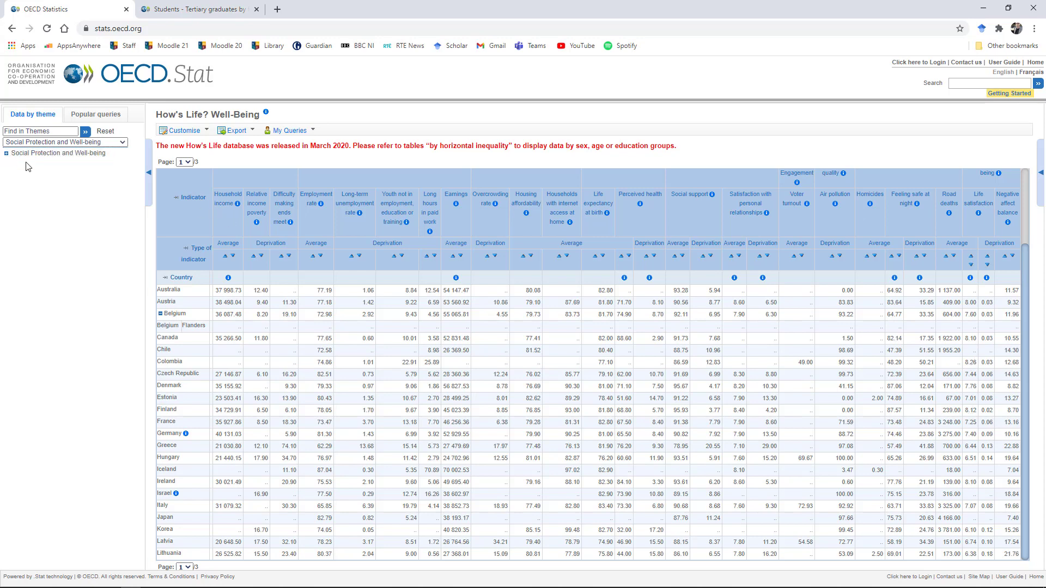
{"action": "left_click", "coordinate": [117, 142]}
{"action": "scroll", "coordinate": [65, 238], "scroll_direction": "up", "scroll_amount": 2}
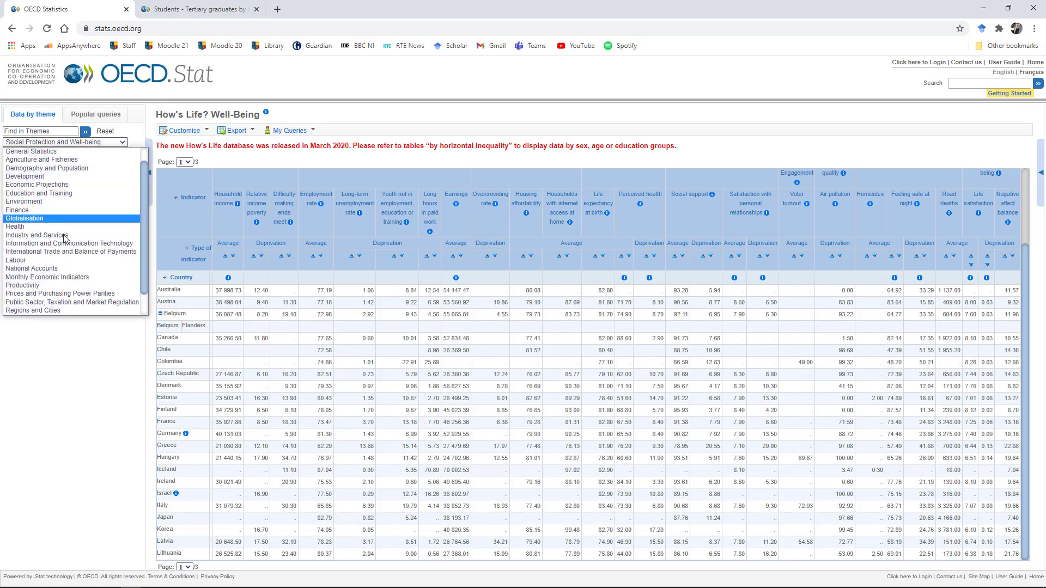
{"action": "scroll", "coordinate": [61, 232], "scroll_direction": "up", "scroll_amount": 1}
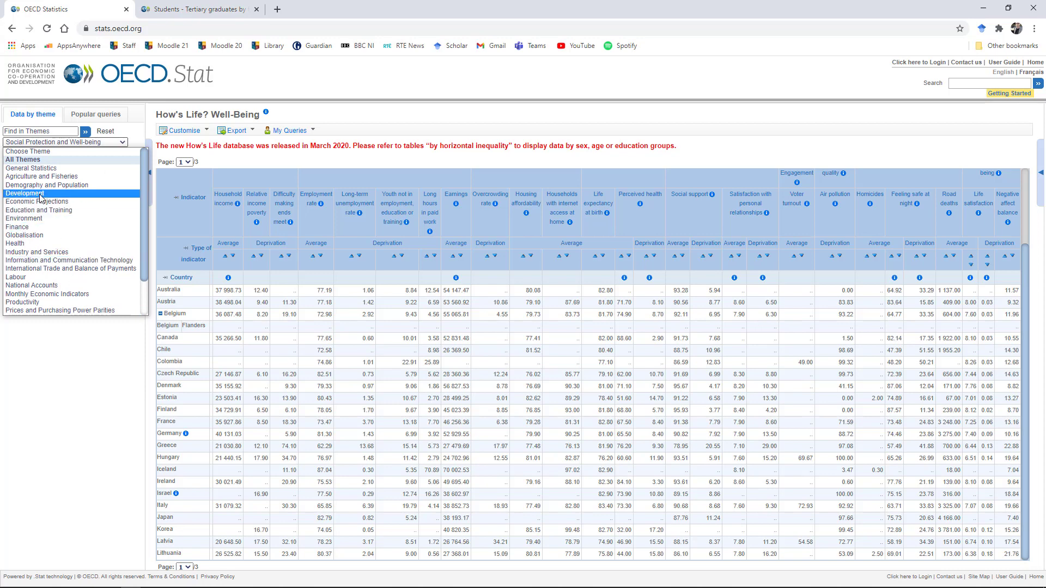
{"action": "left_click", "coordinate": [40, 211]}
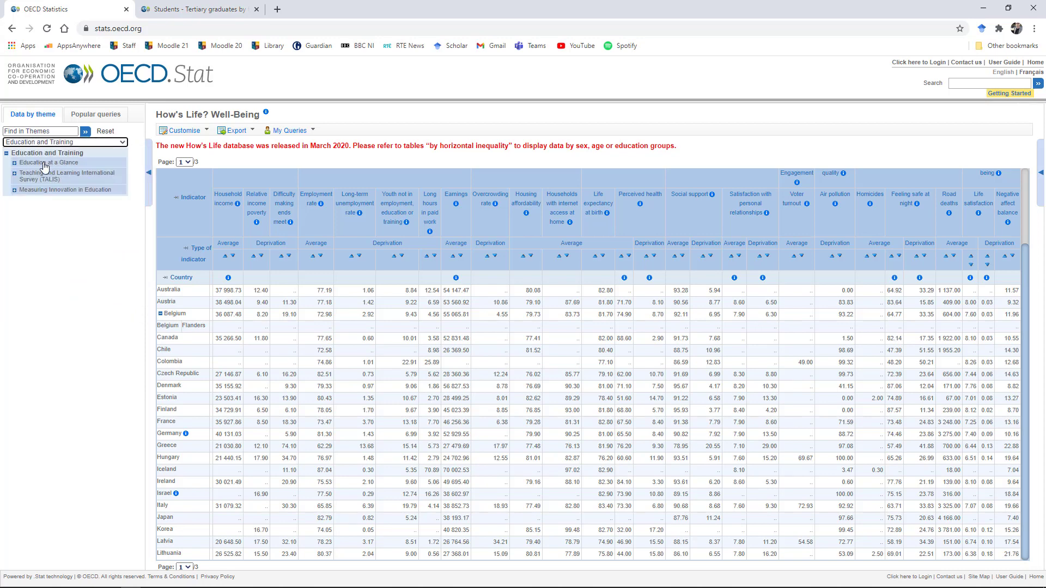
- Load Work-life balance under Education at a Glance > Educational attainment > Education and social outcomes
{"action": "left_click", "coordinate": [15, 164]}
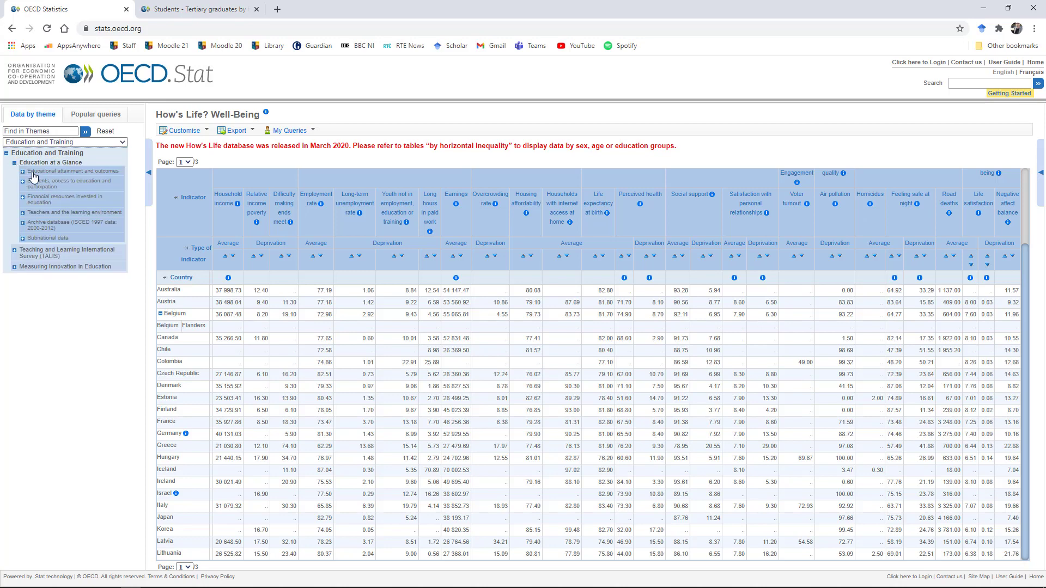
{"action": "left_click", "coordinate": [23, 172]}
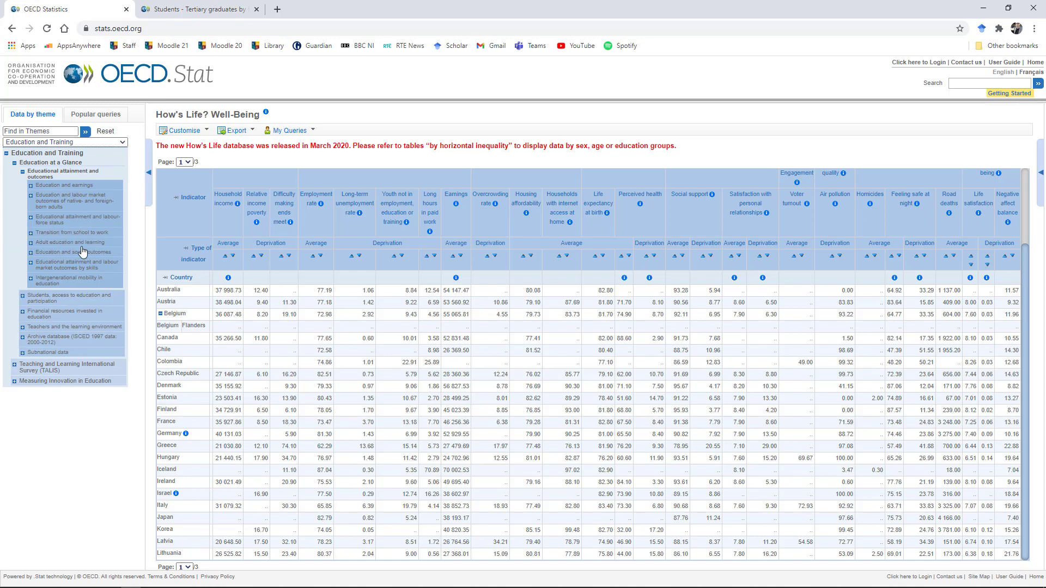
{"action": "left_click", "coordinate": [30, 253]}
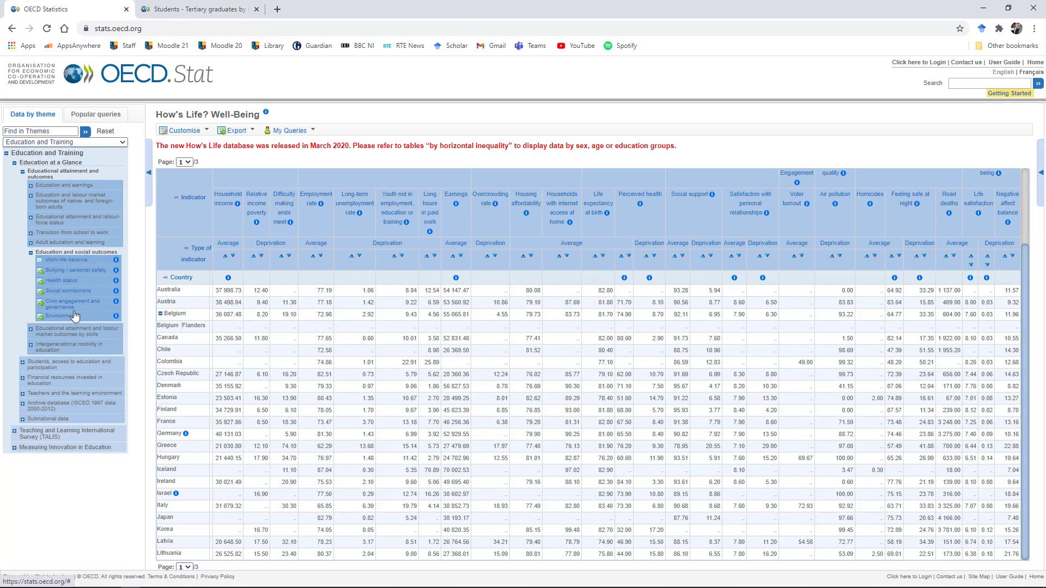
{"action": "left_click", "coordinate": [67, 261]}
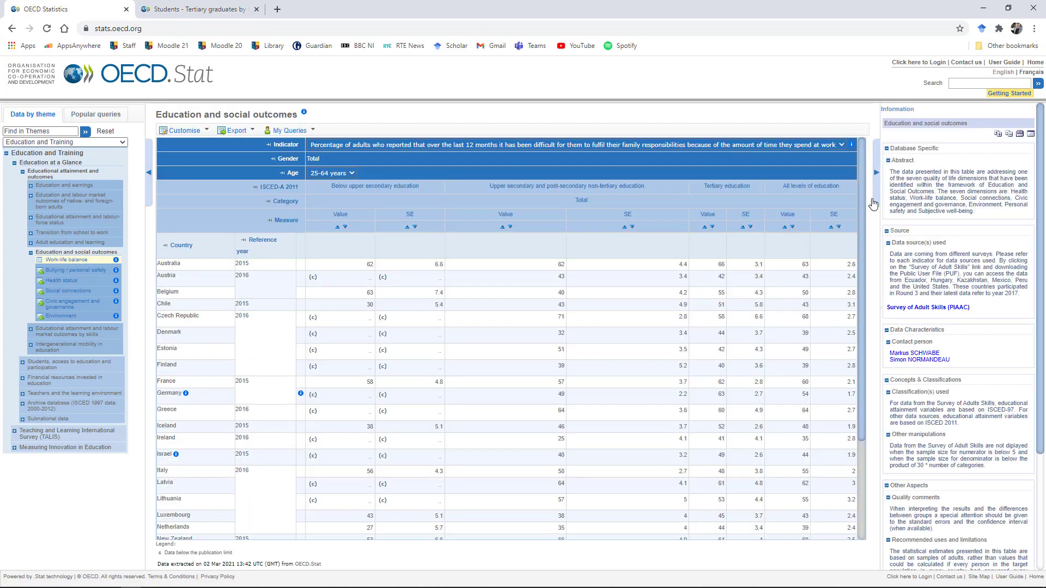
- Hide the Information panel, keep Age at 25-64 years, and scroll the work-life balance table
{"action": "left_click", "coordinate": [876, 173]}
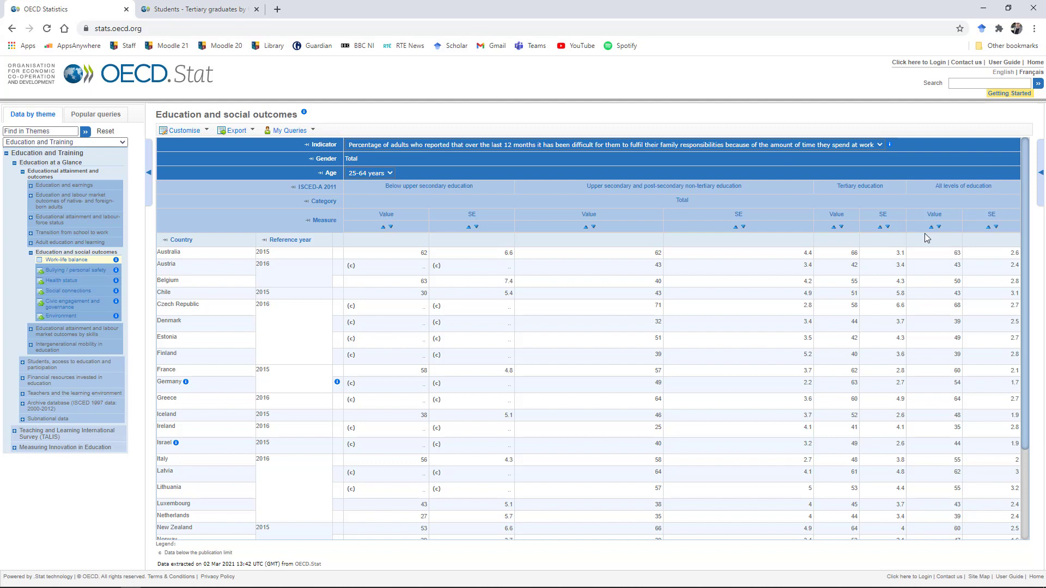
{"action": "left_click", "coordinate": [390, 174]}
{"action": "left_click", "coordinate": [390, 174]}
{"action": "left_click", "coordinate": [642, 162]}
{"action": "scroll", "coordinate": [888, 283], "scroll_direction": "down", "scroll_amount": 2}
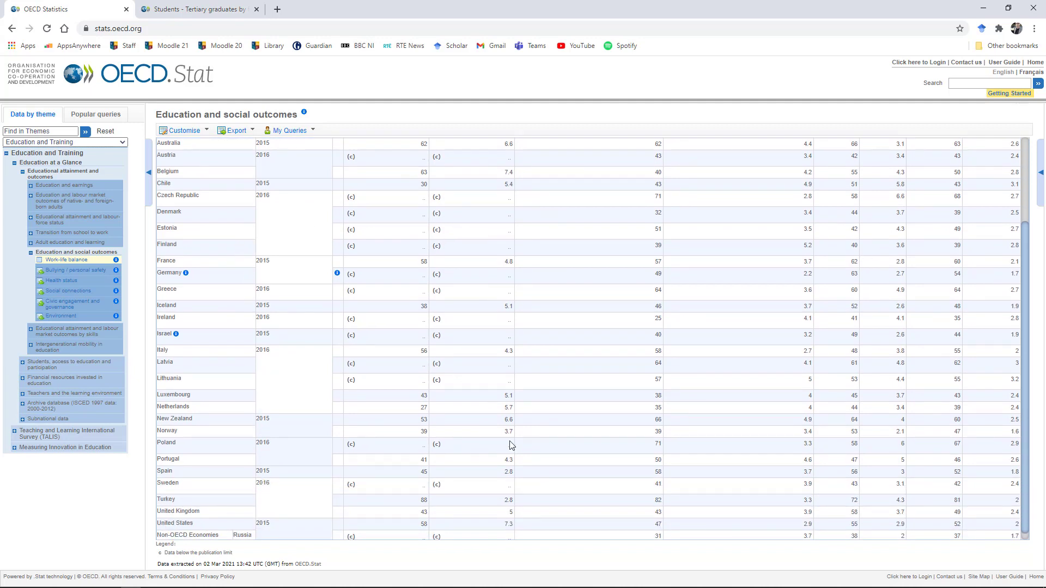
{"action": "scroll", "coordinate": [469, 347], "scroll_direction": "up", "scroll_amount": 1}
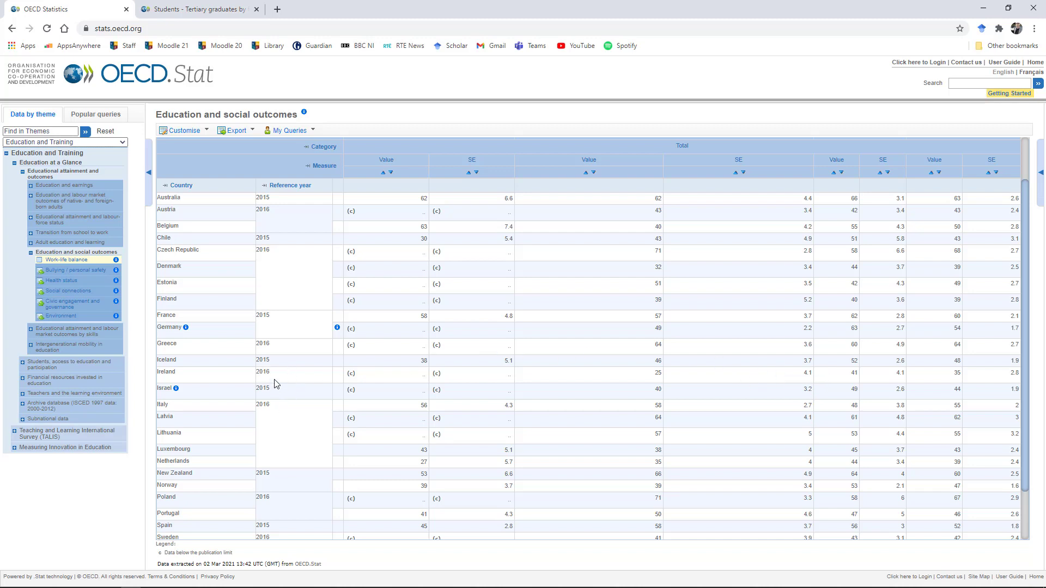
{"action": "scroll", "coordinate": [240, 342], "scroll_direction": "up", "scroll_amount": 1}
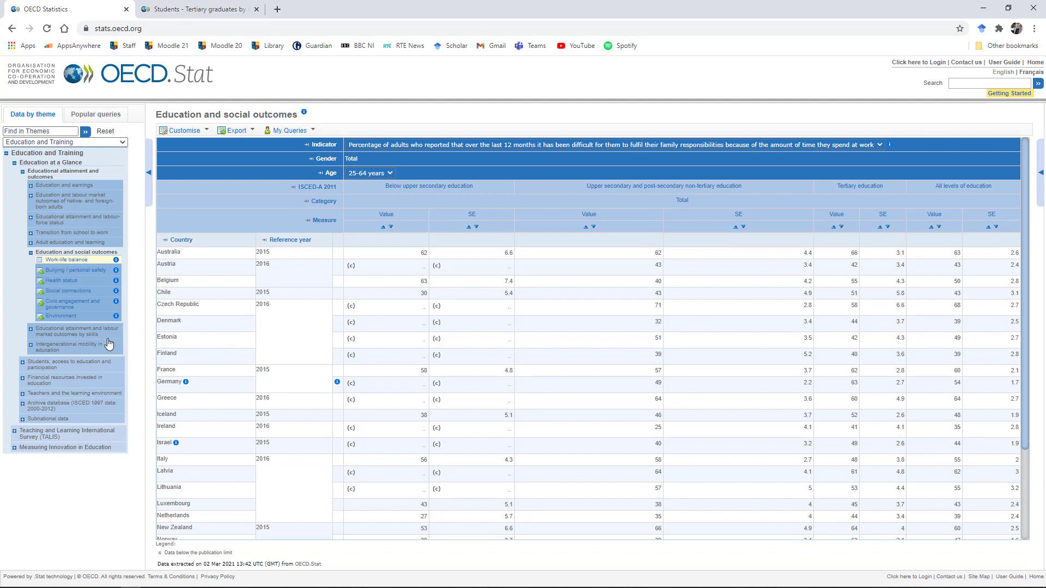
- Collapse Educational attainment and outcomes and Education at a Glance, then scroll the full theme list
{"action": "left_click", "coordinate": [22, 173]}
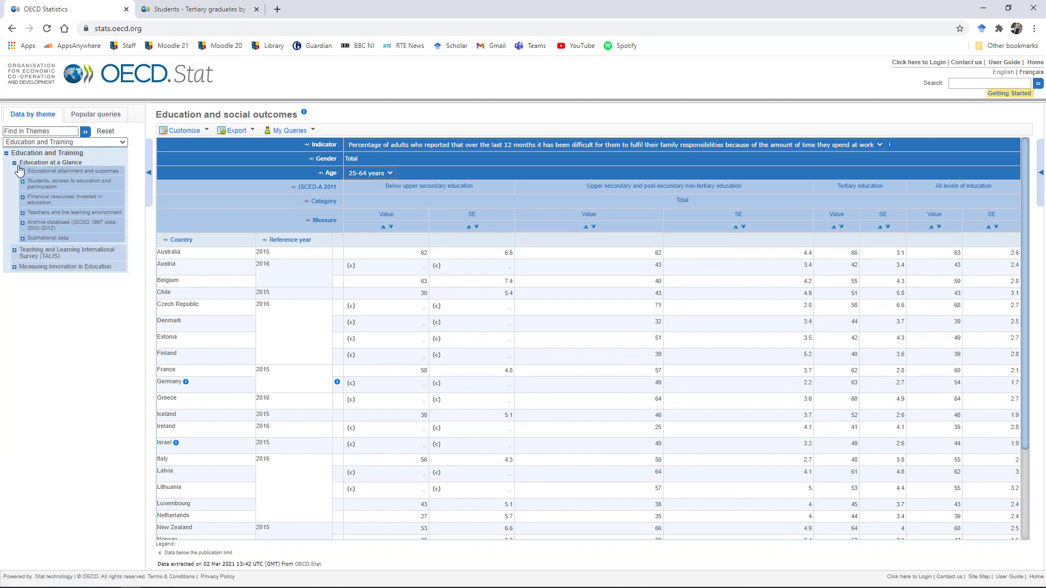
{"action": "left_click", "coordinate": [14, 162]}
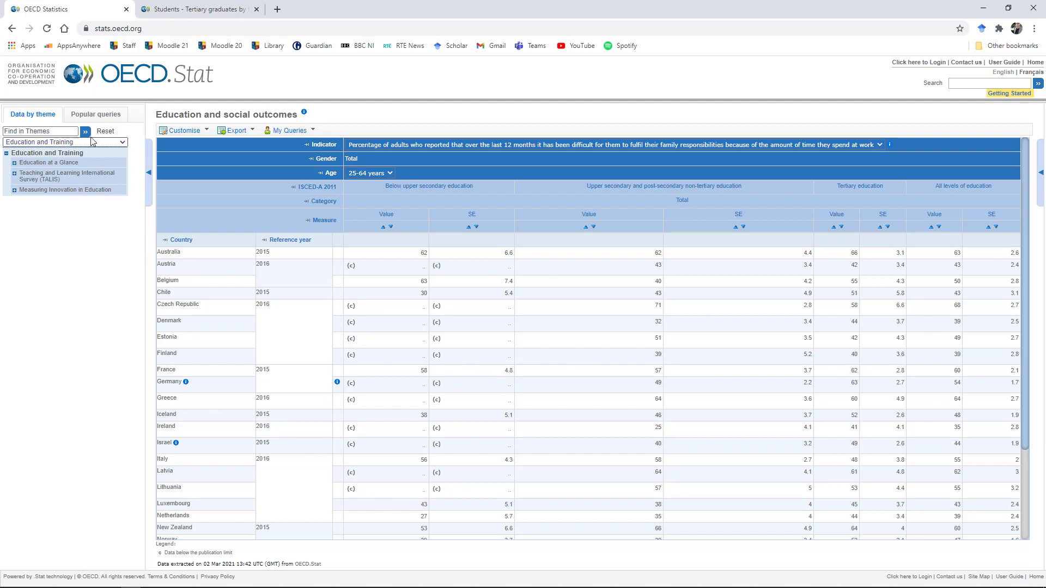
{"action": "left_click", "coordinate": [123, 142]}
{"action": "left_click", "coordinate": [123, 143]}
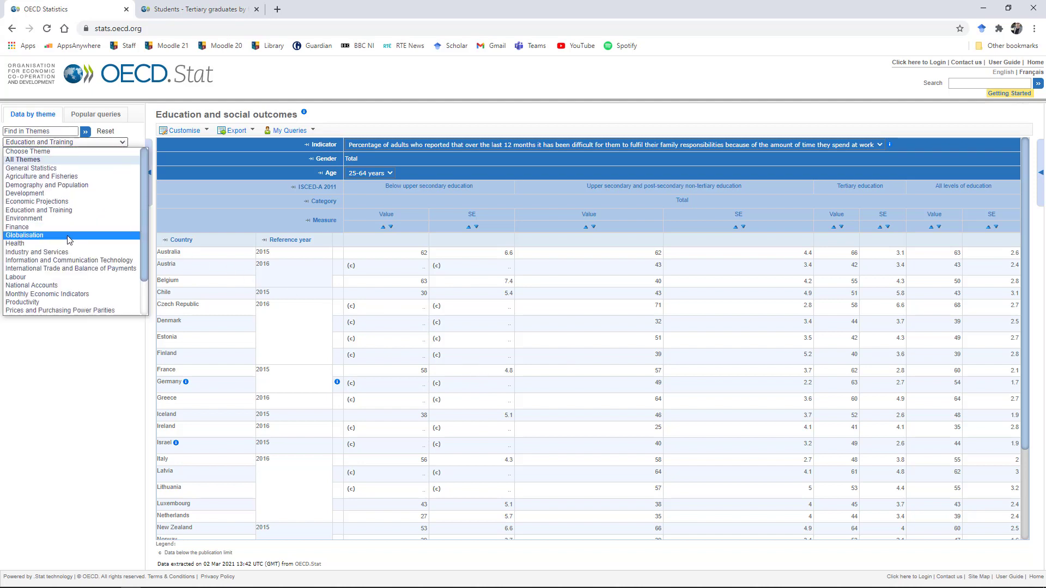
{"action": "scroll", "coordinate": [102, 273], "scroll_direction": "down", "scroll_amount": 1}
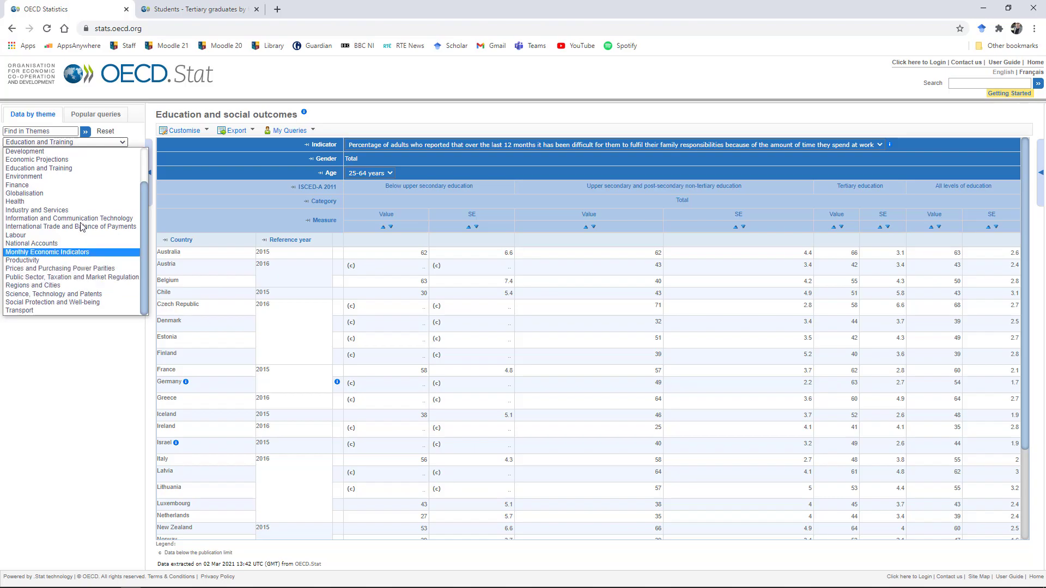